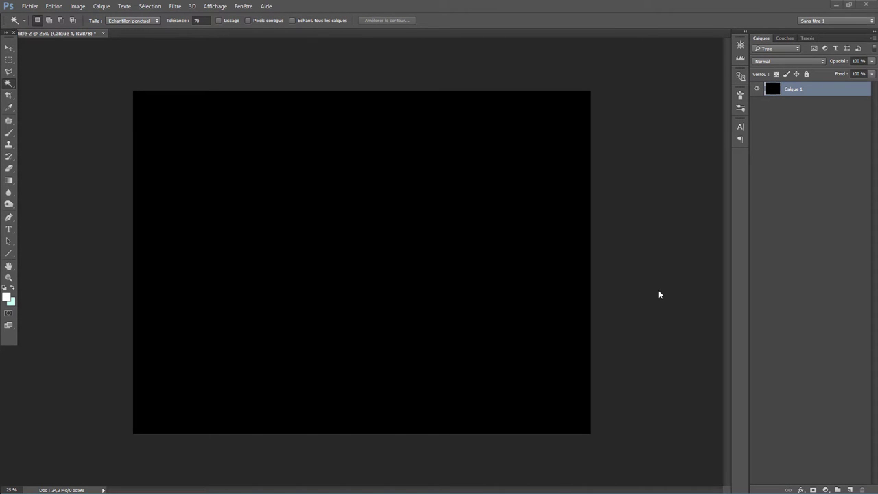
Step: Launch ParticleShop from Filtre > Painter on the black Calque 1 layer
click(176, 7)
mouse_move(205, 224)
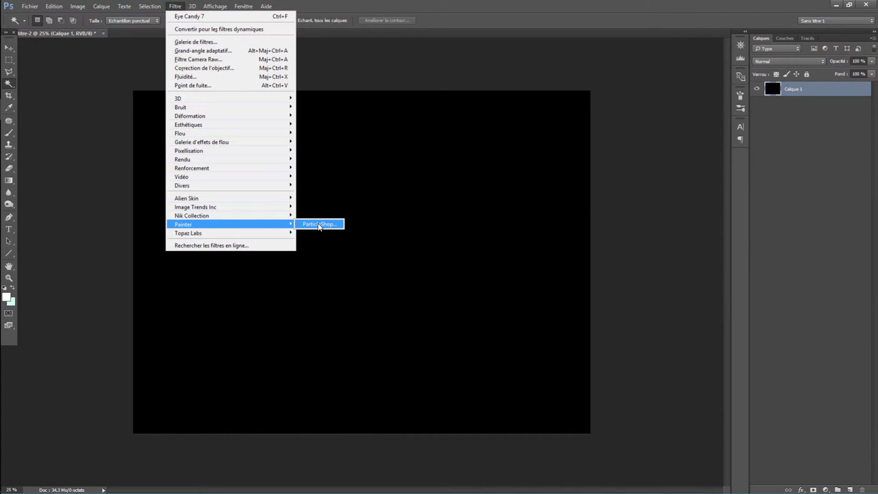
click(319, 225)
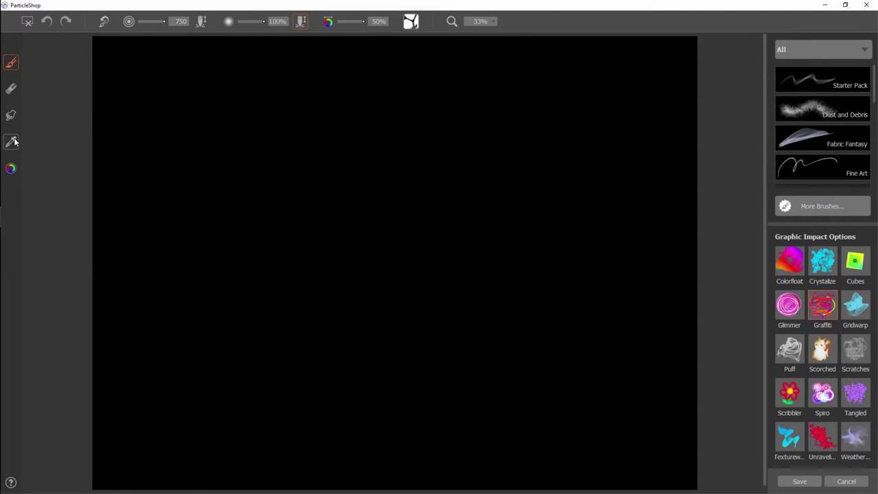
Step: Shift the brush hue from green to blue and load the Starter Pack's Light brush
click(11, 169)
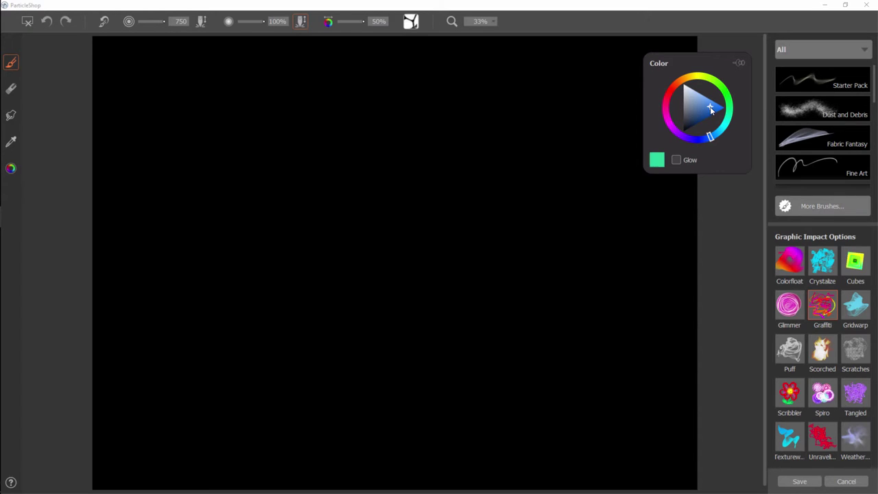
mouse_move(714, 137)
mouse_down()
mouse_move(698, 140)
mouse_move(708, 137)
mouse_up()
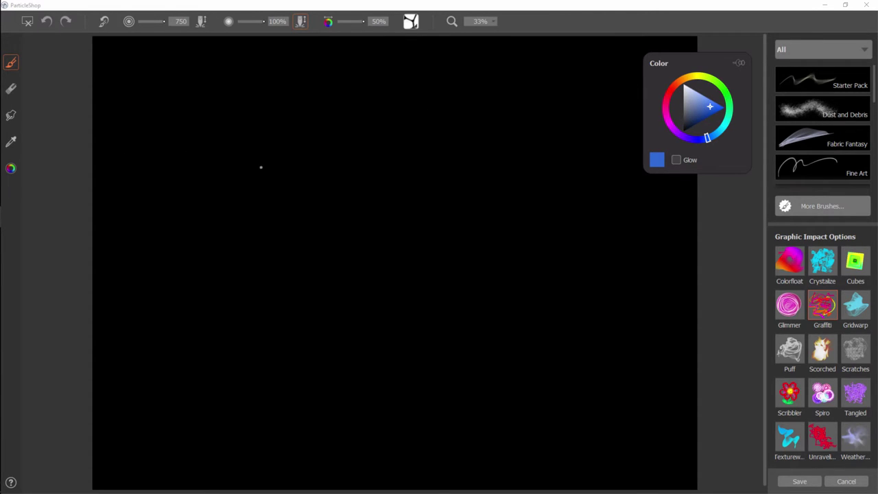
click(11, 168)
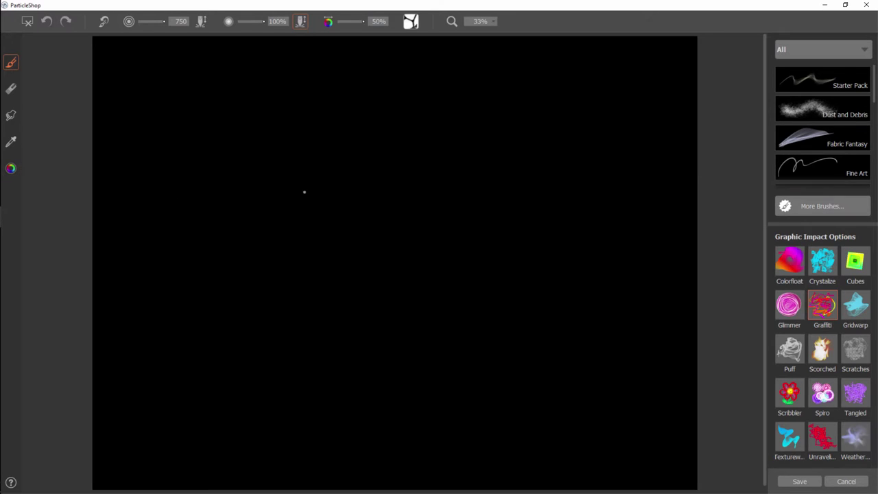
click(838, 92)
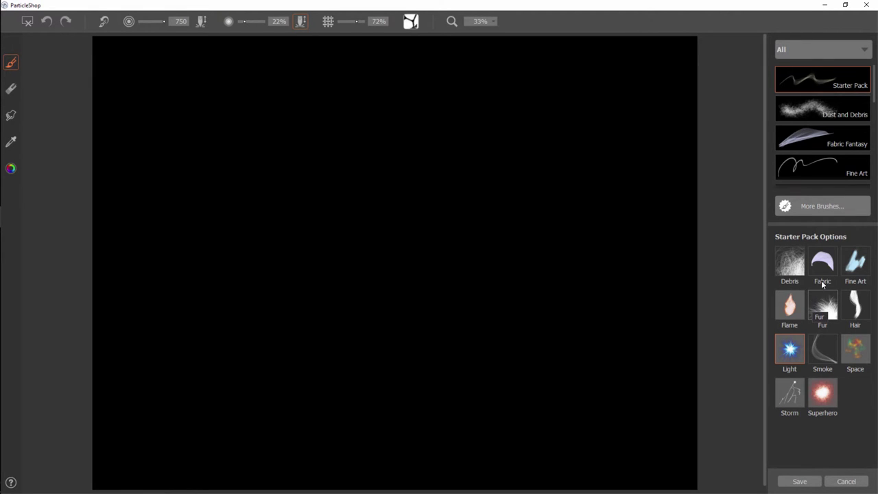
Step: Load the Flame brush set's Crawler variant from the brush list
scroll(874, 101, down, 2)
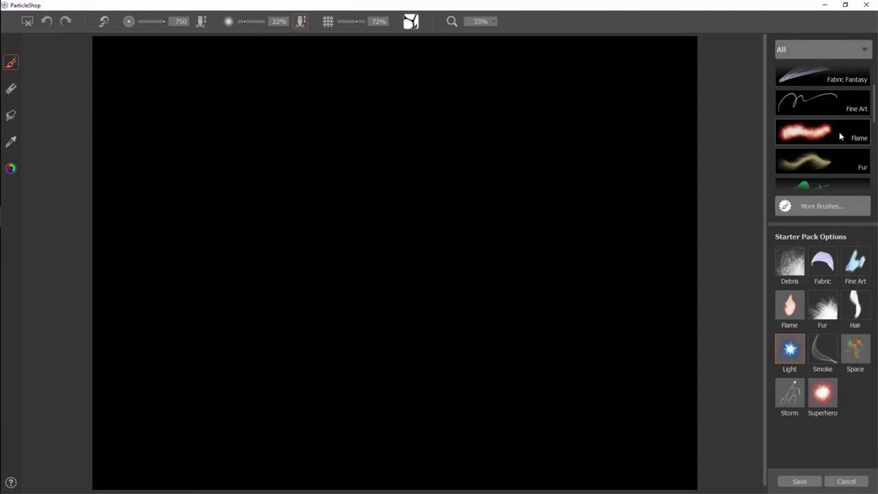
click(821, 137)
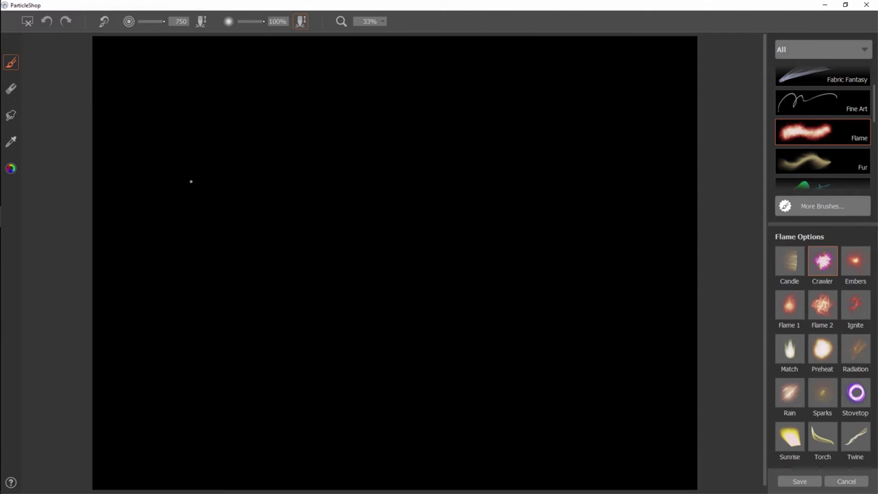
Step: Paint three horizontal blue Crawler flame streaks across the upper, lower and middle canvas
mouse_move(154, 177)
mouse_down()
mouse_move(443, 177)
mouse_move(539, 156)
mouse_move(690, 161)
mouse_move(701, 172)
mouse_up()
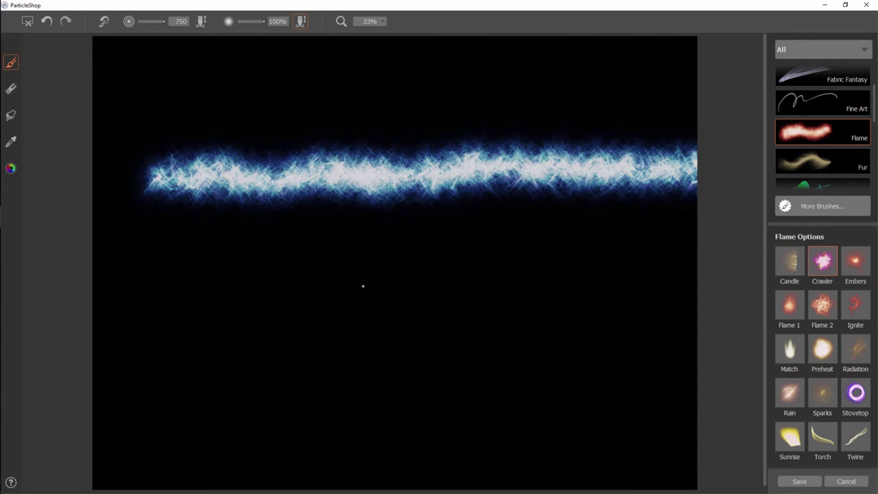
drag(140, 341, 699, 318)
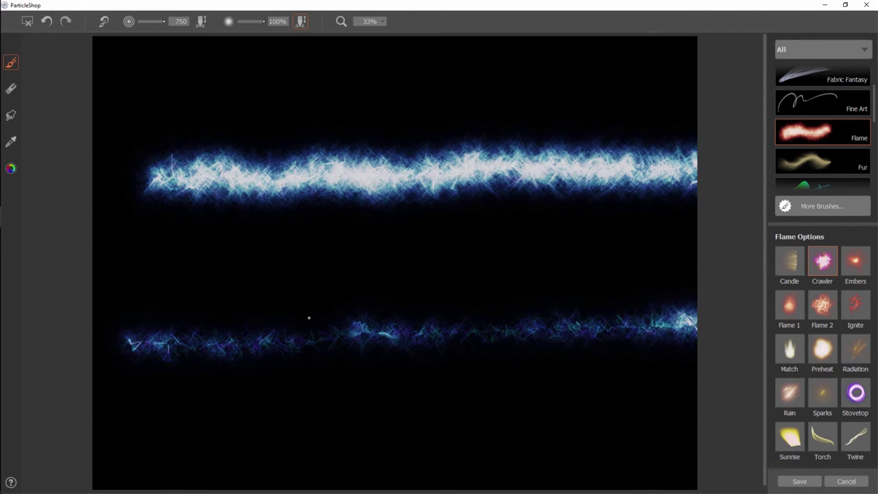
mouse_move(133, 261)
mouse_down()
mouse_move(177, 261)
mouse_move(212, 244)
mouse_move(247, 259)
mouse_move(484, 264)
mouse_up()
click(27, 21)
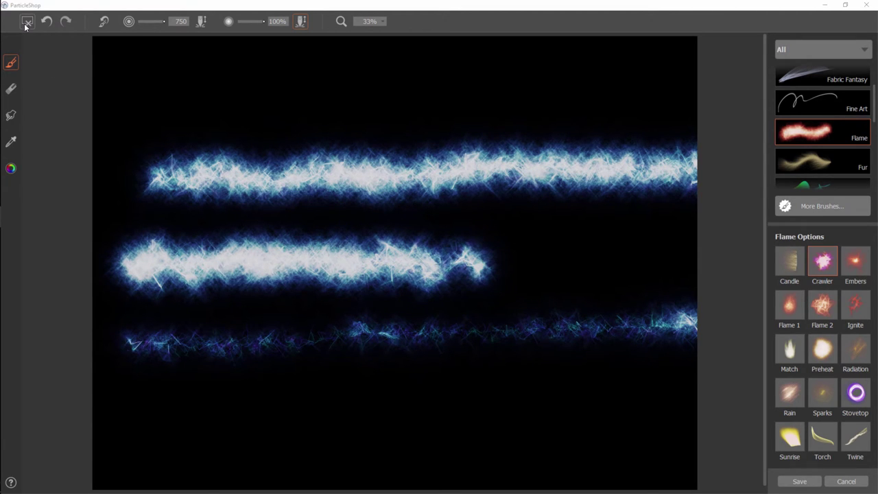
Step: Discard the flame strokes, then test and undo a faint Radiation stroke at 59% opacity
click(456, 261)
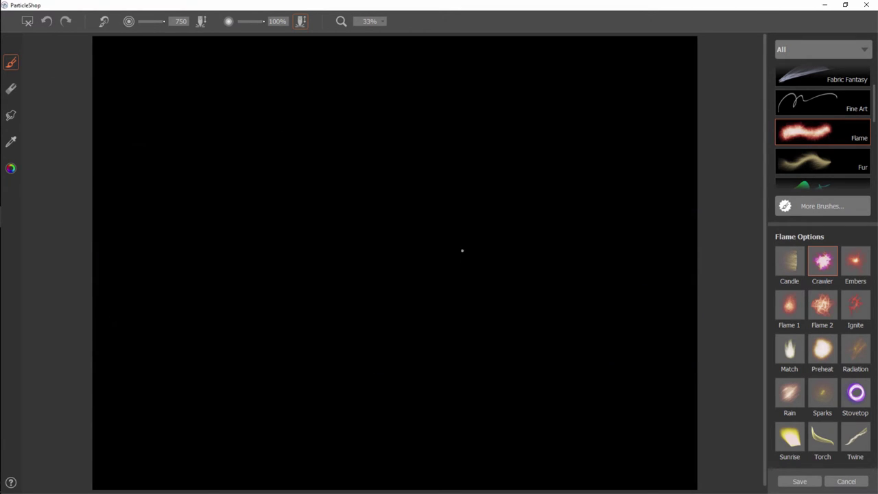
click(855, 350)
mouse_move(197, 229)
mouse_down()
mouse_move(180, 229)
mouse_move(412, 225)
mouse_move(460, 212)
mouse_move(649, 247)
mouse_move(709, 243)
mouse_up()
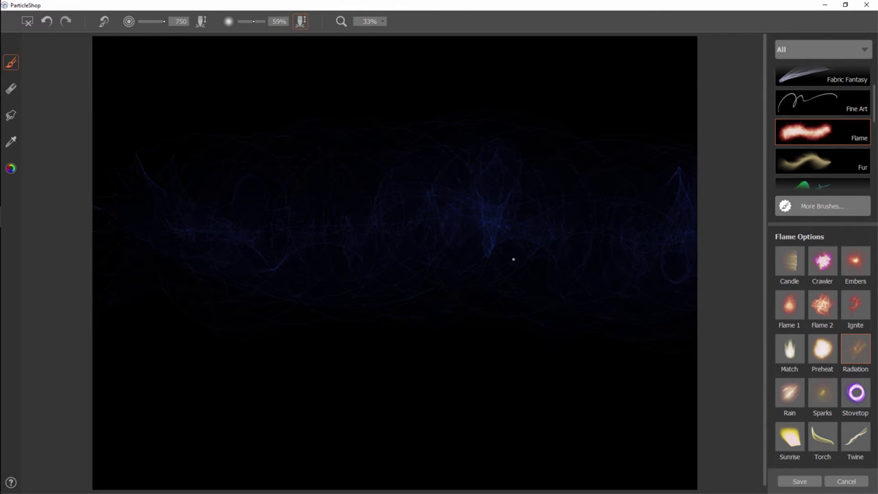
click(47, 21)
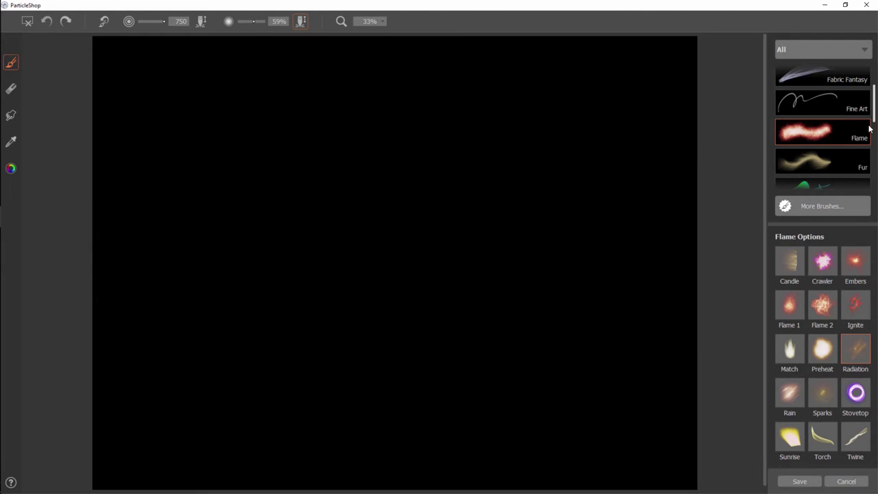
Step: Paint a blue curve with the Fur set's Long Hair variant
click(822, 161)
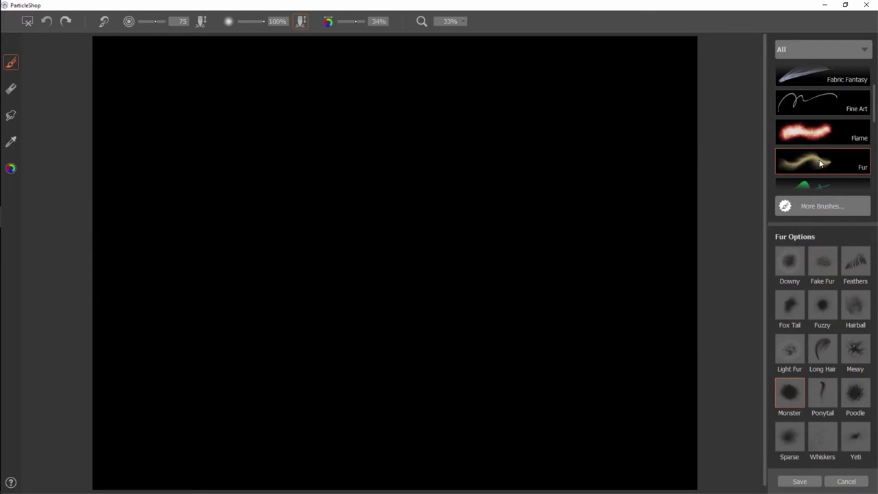
click(821, 346)
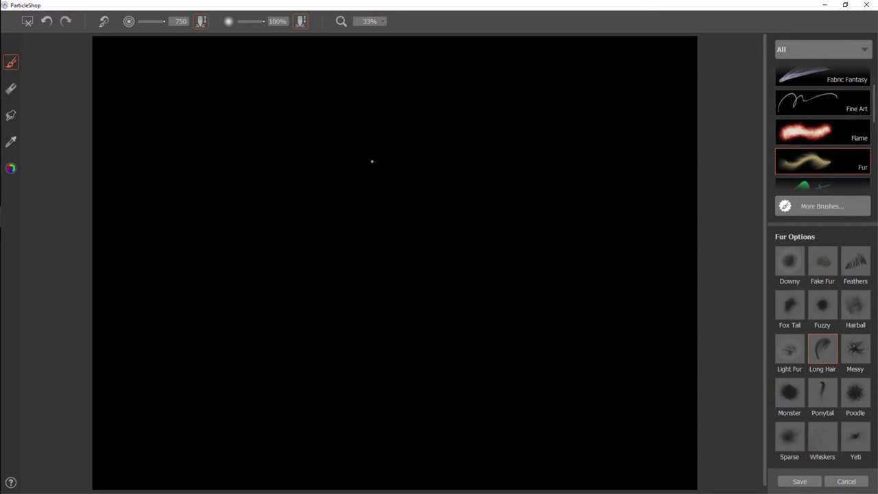
mouse_move(372, 163)
mouse_down()
mouse_move(302, 223)
mouse_move(206, 390)
mouse_move(162, 430)
mouse_up()
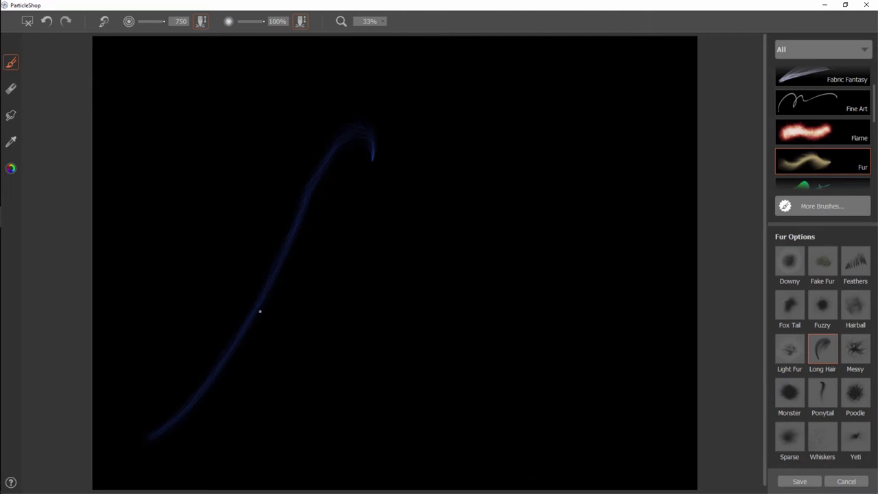
Step: Switch the brush colour to pale yellow and paint two Long Hair fur arcs
click(11, 168)
mouse_move(706, 81)
mouse_down()
mouse_move(696, 76)
mouse_move(692, 96)
mouse_up()
click(695, 102)
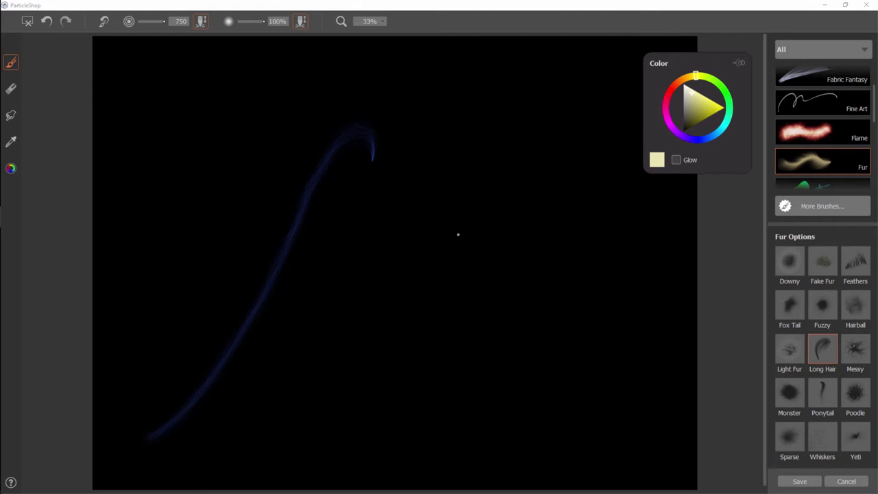
mouse_move(554, 176)
mouse_down()
mouse_move(467, 210)
mouse_move(361, 353)
mouse_move(276, 439)
mouse_up()
mouse_move(546, 251)
mouse_down()
mouse_move(446, 257)
mouse_move(400, 337)
mouse_move(295, 429)
mouse_up()
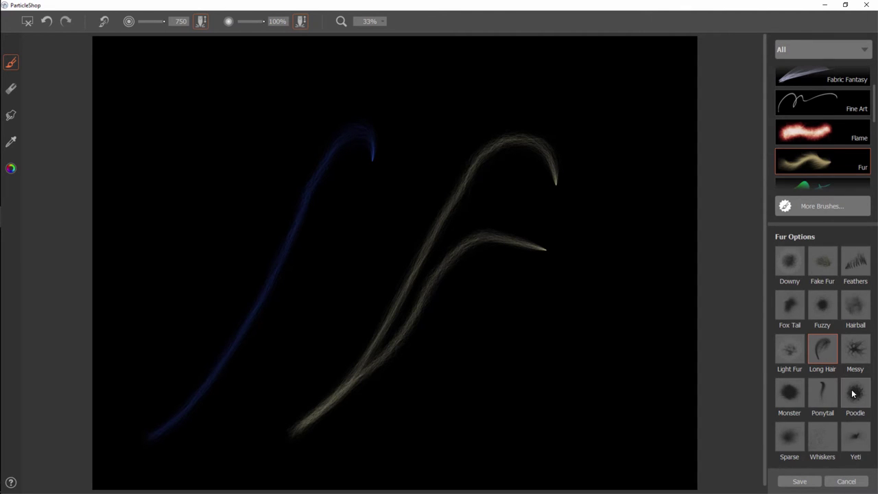
Step: Paint two Ponytail strands down the right and two wide fur strokes across the middle
click(823, 392)
click(605, 198)
mouse_move(605, 199)
mouse_down()
mouse_move(601, 425)
mouse_move(616, 480)
mouse_up()
mouse_move(602, 171)
mouse_down()
mouse_move(636, 215)
mouse_move(641, 451)
mouse_up()
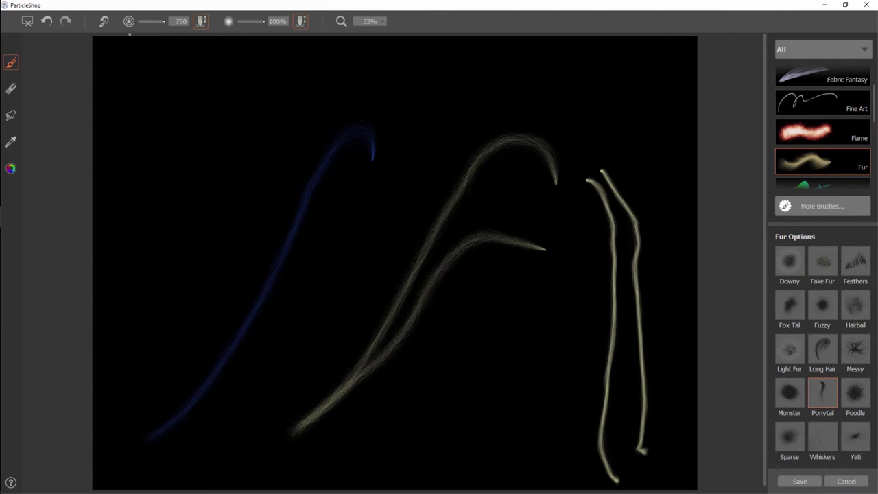
mouse_move(427, 126)
mouse_down()
mouse_move(363, 181)
mouse_move(323, 322)
mouse_move(278, 401)
mouse_up()
mouse_move(222, 100)
mouse_down()
mouse_move(312, 288)
mouse_move(402, 292)
mouse_move(463, 350)
mouse_move(491, 329)
mouse_move(494, 395)
mouse_move(601, 383)
mouse_up()
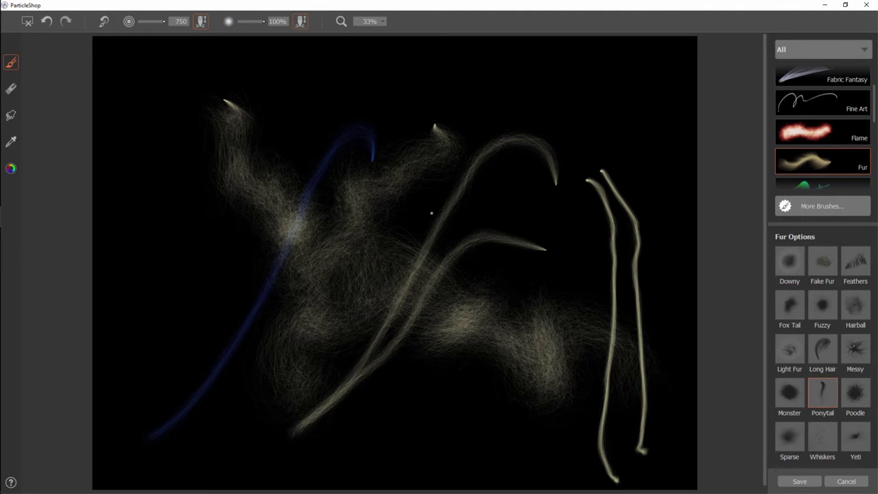
Step: Revert the canvas to plain black and load the Starter Pack's Debris brush
click(31, 23)
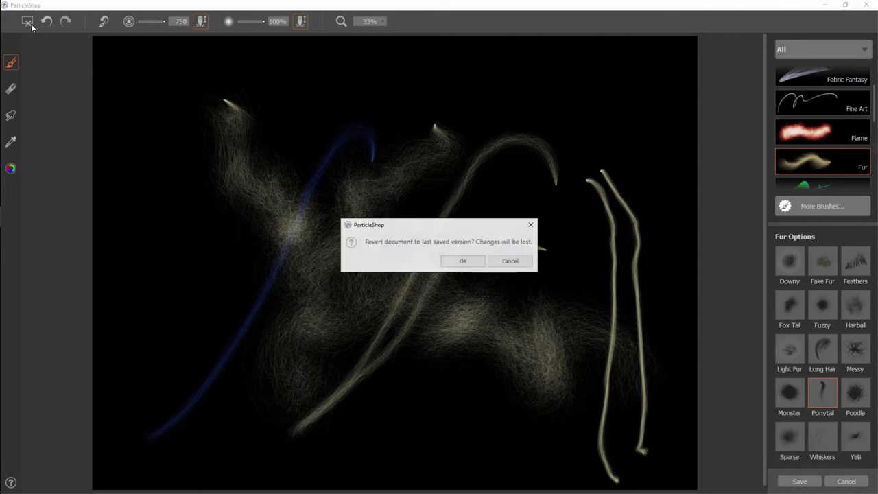
click(470, 267)
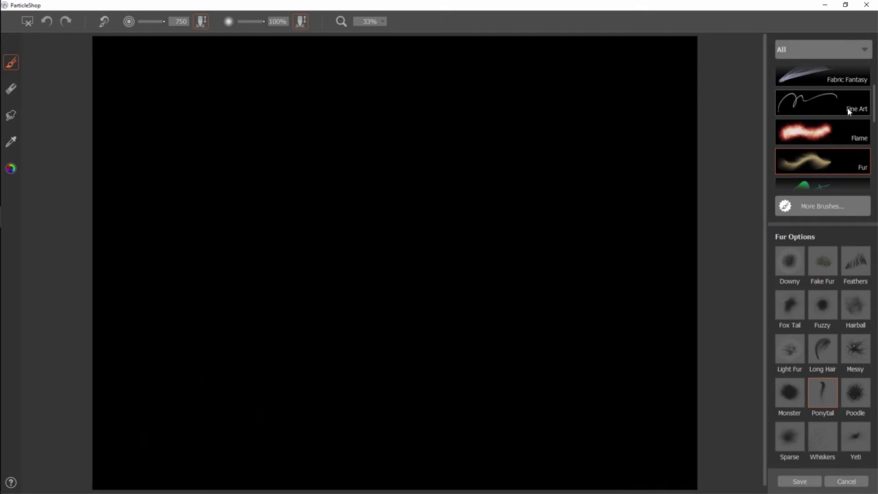
drag(875, 110, 874, 75)
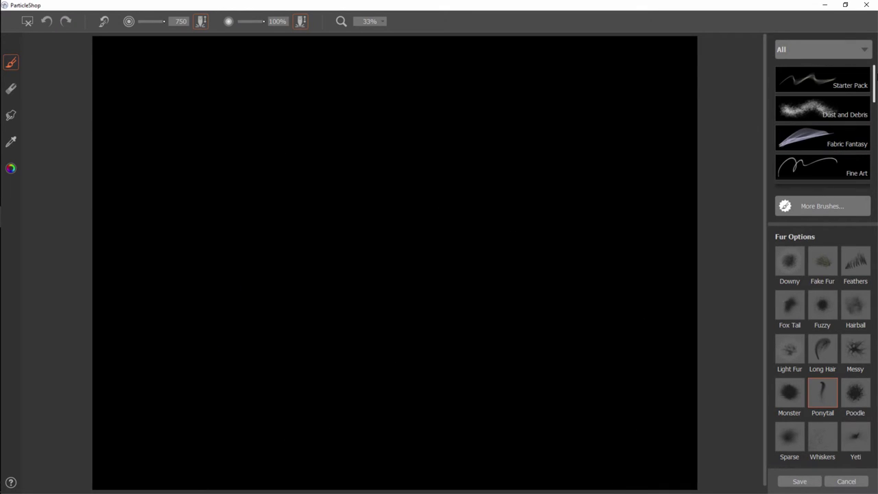
click(840, 82)
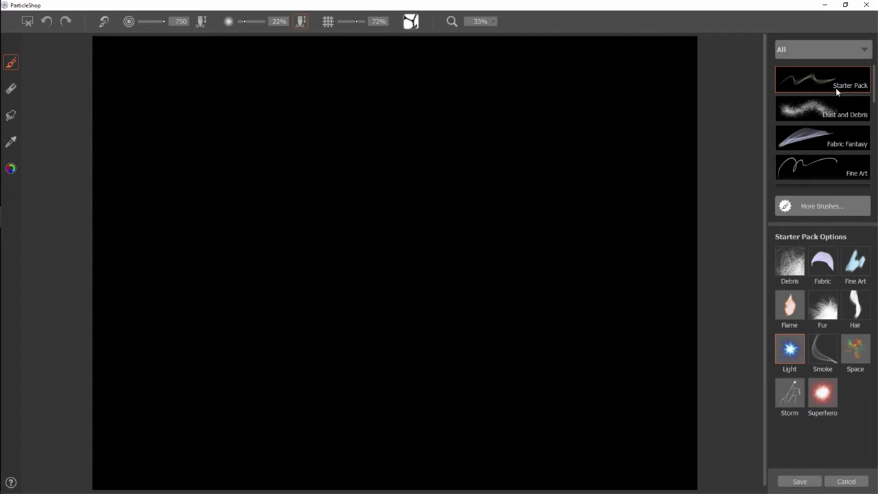
click(798, 267)
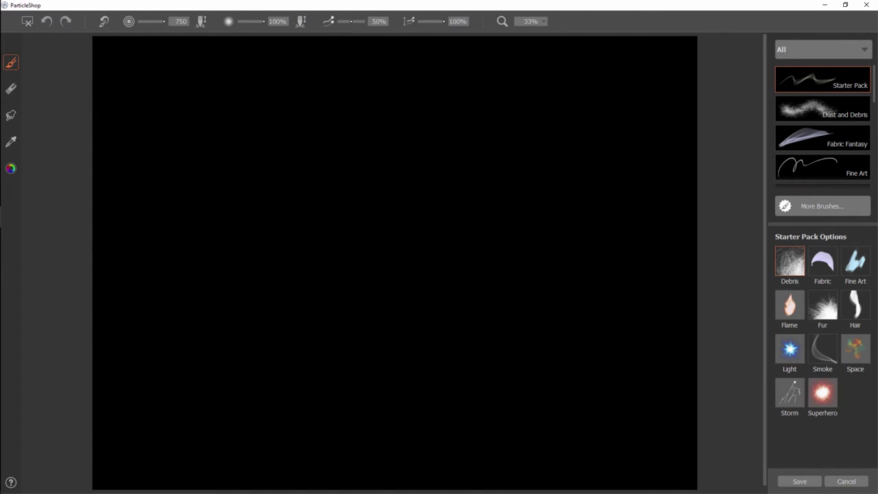
Step: Set the Debris brush colour to a deep, strong blue
click(10, 168)
click(707, 139)
drag(708, 138, 713, 134)
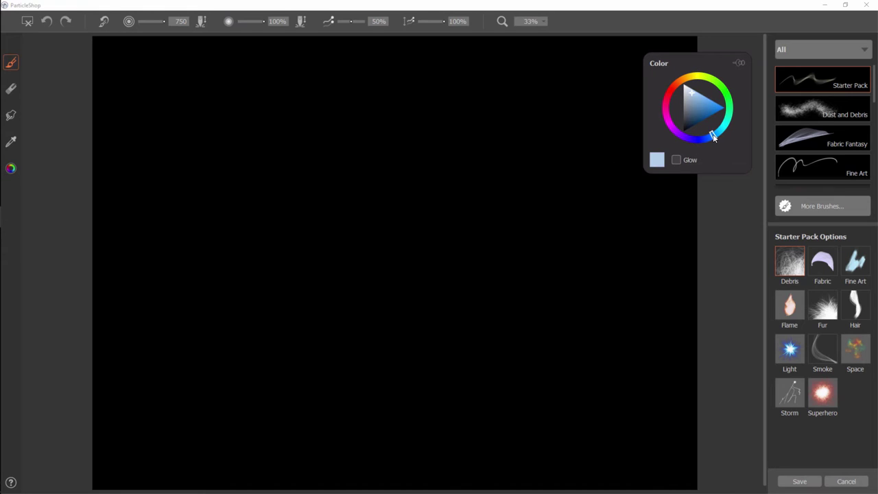
click(706, 109)
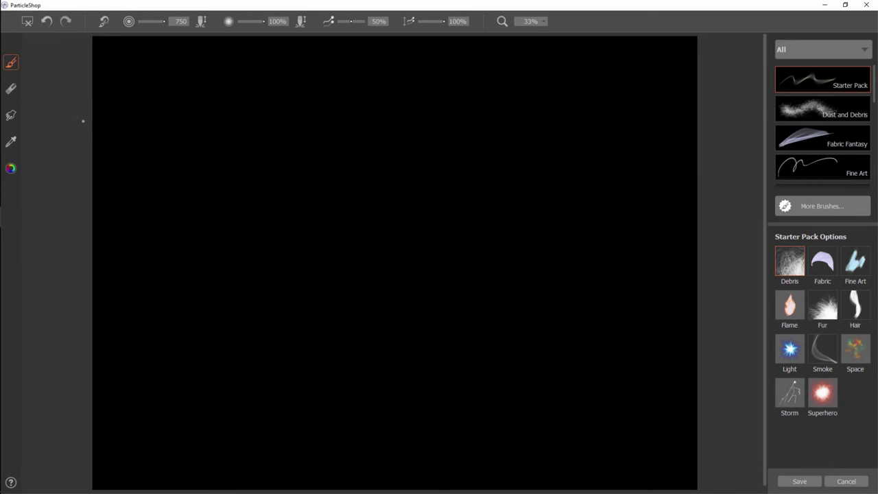
Step: Paint two blue Debris strokes, then dab faint Space-brush dust clouds around the canvas at 68% opacity
drag(85, 120, 464, 32)
mouse_move(501, 110)
mouse_down()
mouse_move(637, 87)
mouse_move(656, 245)
mouse_move(412, 186)
mouse_move(226, 192)
mouse_up()
click(856, 350)
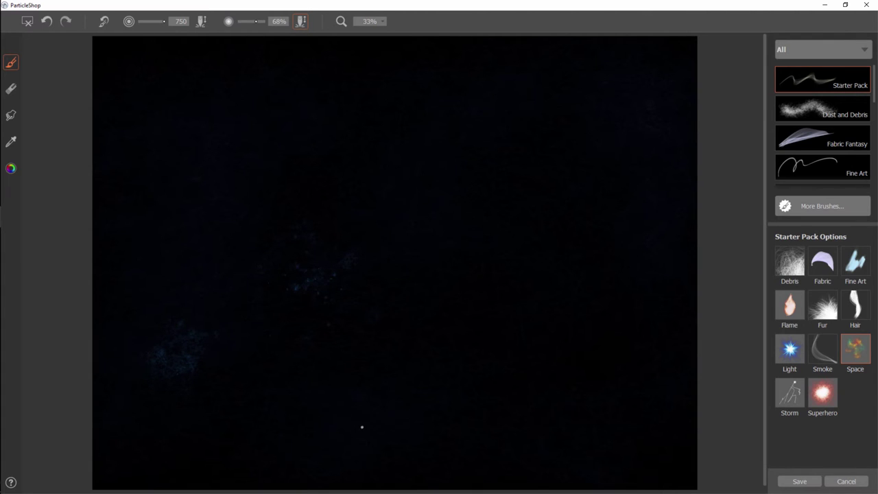
drag(353, 423, 361, 421)
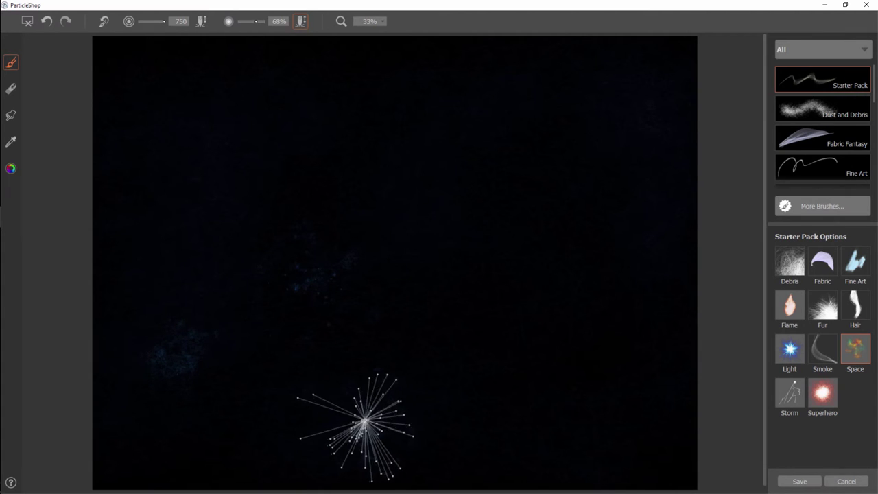
drag(467, 405, 469, 403)
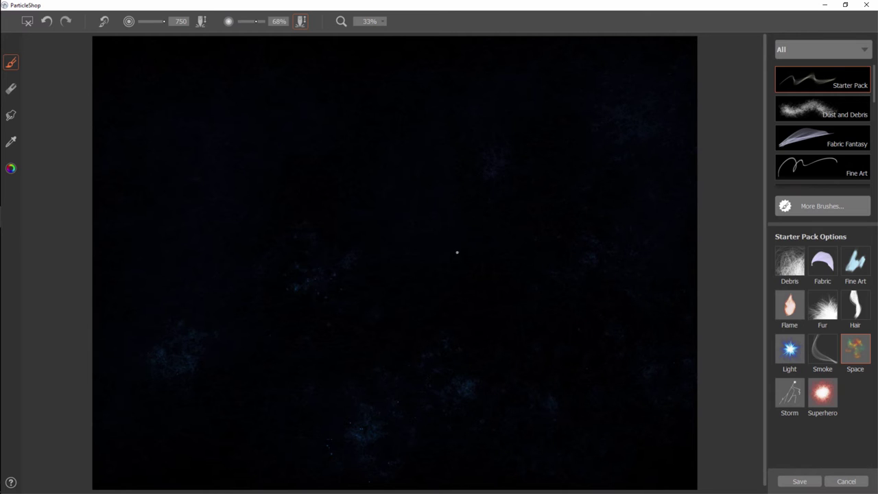
click(450, 264)
click(340, 126)
click(205, 102)
click(132, 199)
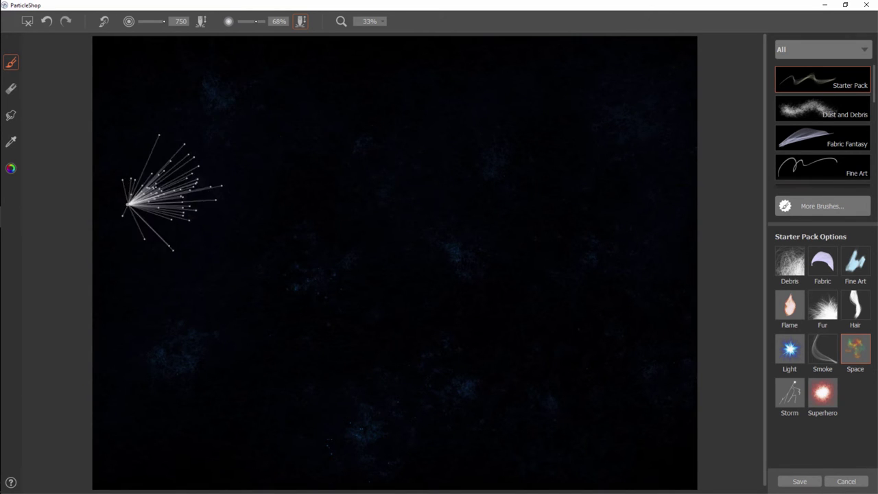
click(212, 446)
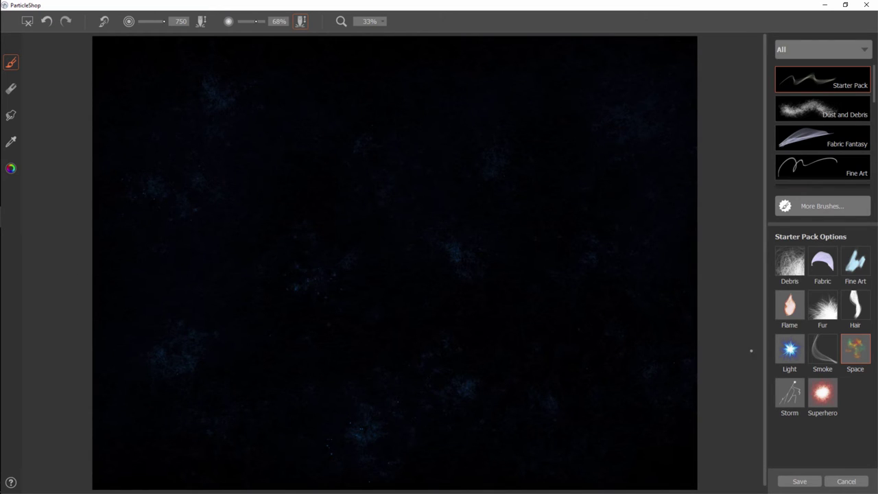
Step: Try an upper-right burst with the Superhero brush, then undo it as oversized
click(823, 393)
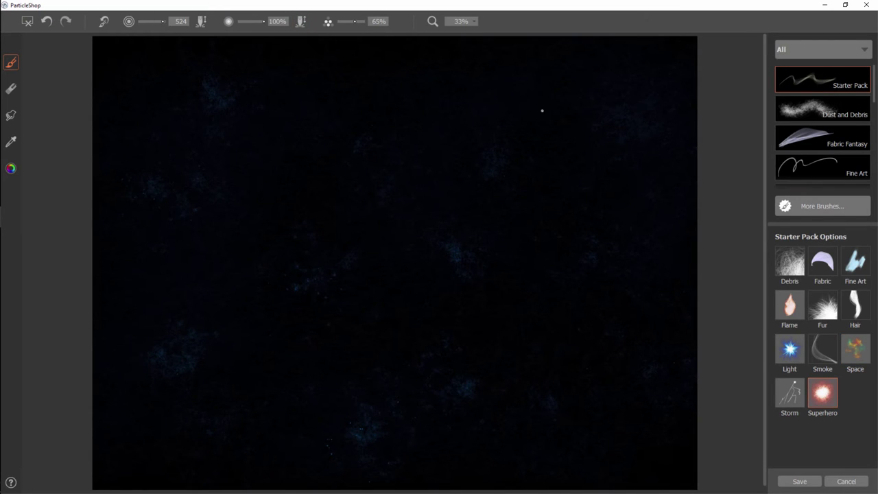
click(537, 114)
drag(537, 115, 537, 116)
click(47, 21)
Step: Scatter twelve small glowing blue stars across the nebula and switch to the Light brush
click(651, 102)
click(518, 74)
click(478, 112)
click(307, 150)
click(292, 82)
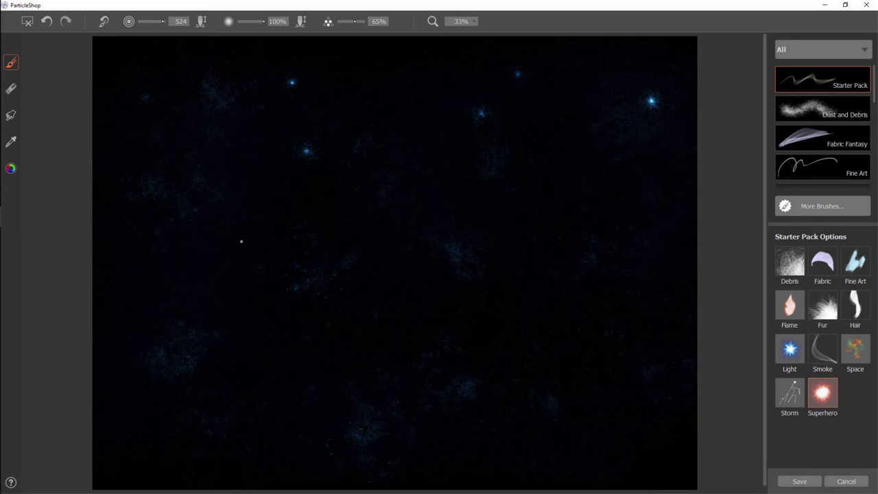
click(246, 301)
click(169, 411)
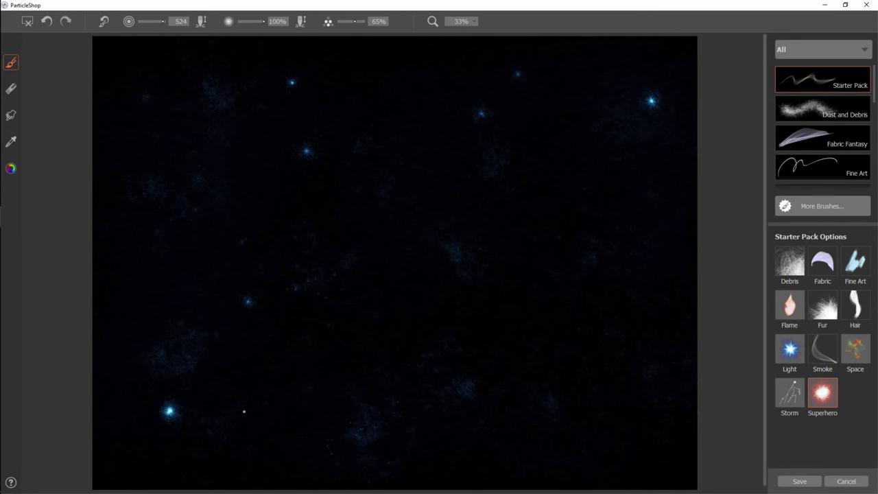
click(375, 340)
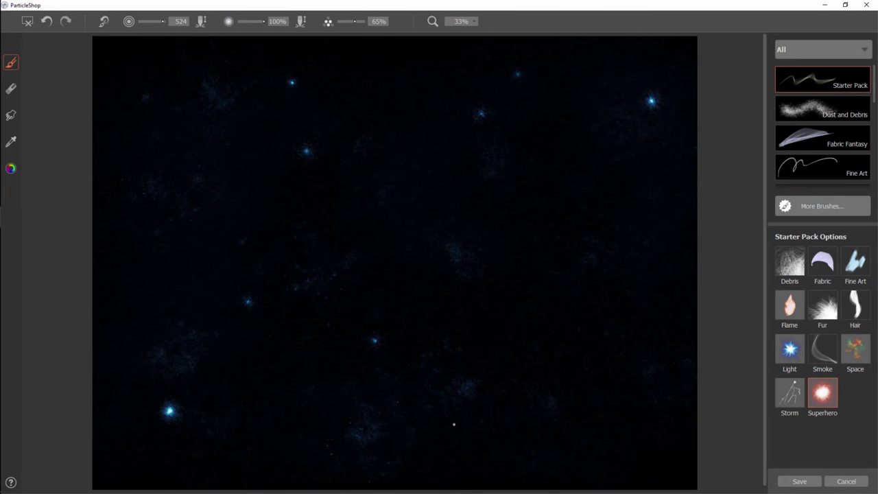
click(510, 441)
click(641, 431)
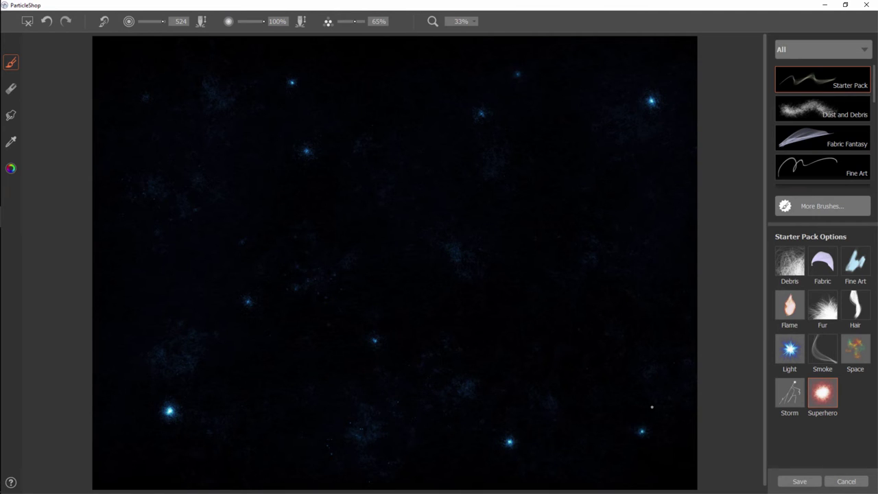
click(533, 328)
click(653, 265)
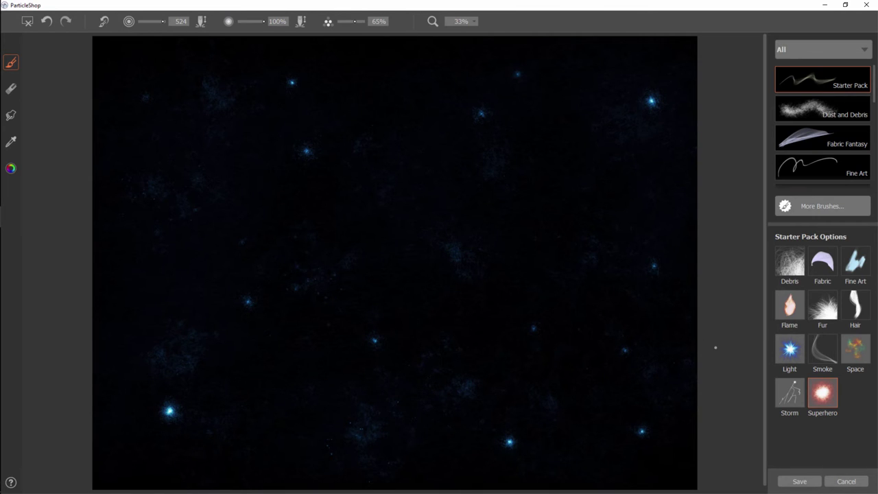
click(790, 355)
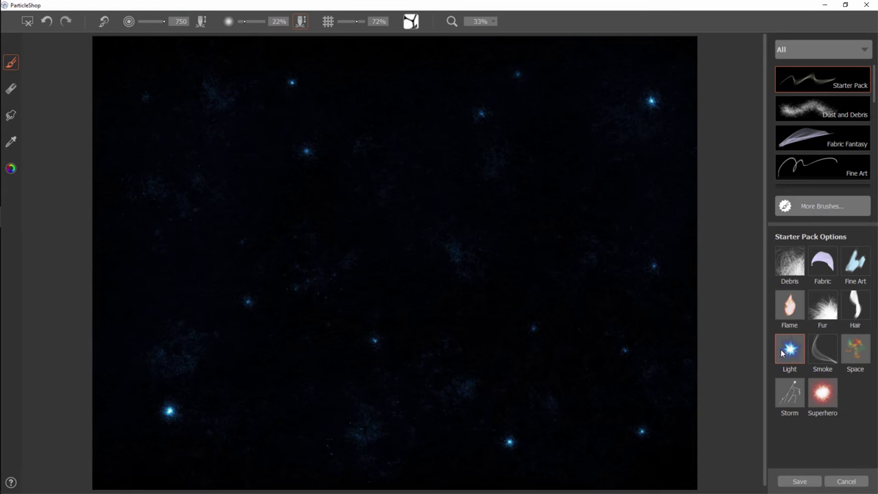
click(546, 199)
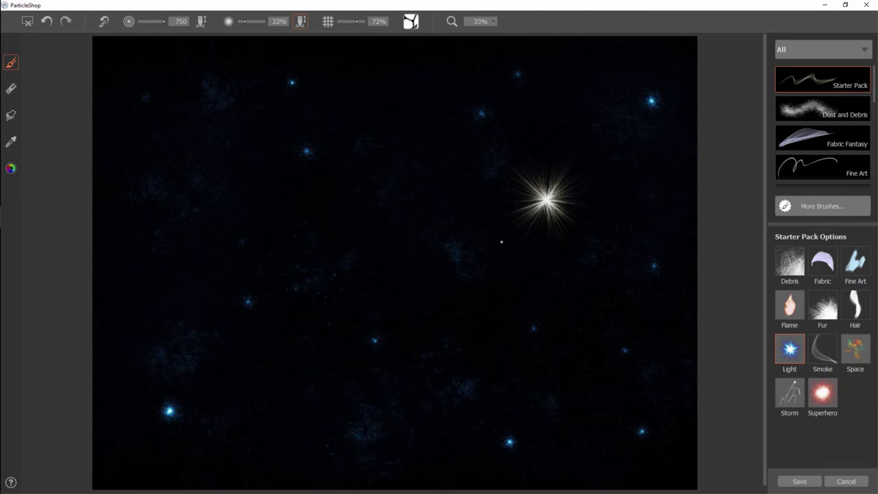
key(ctrl+z)
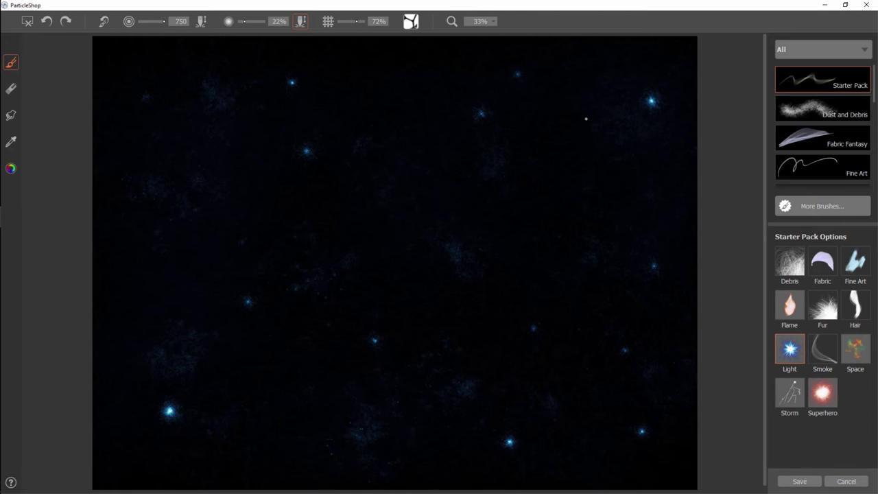
click(581, 120)
click(634, 68)
click(396, 65)
click(431, 139)
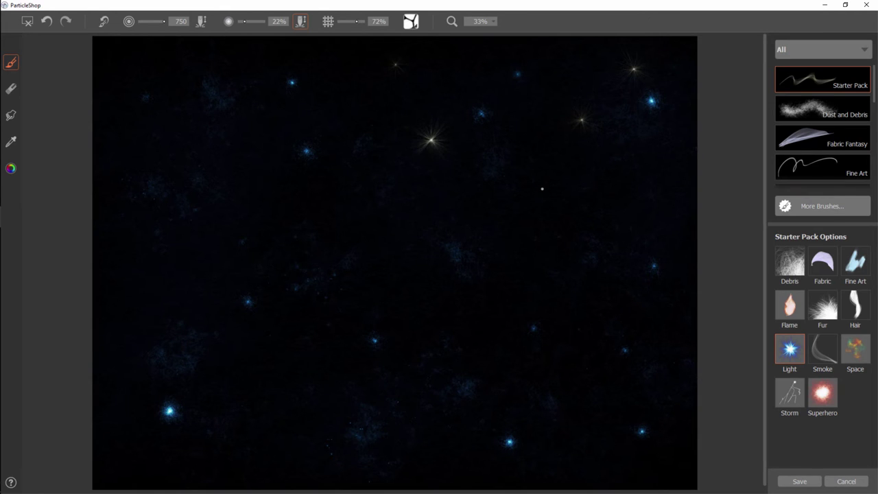
key(ctrl+z)
key(ctrl+z)
key(ctrl+z)
key(ctrl+z)
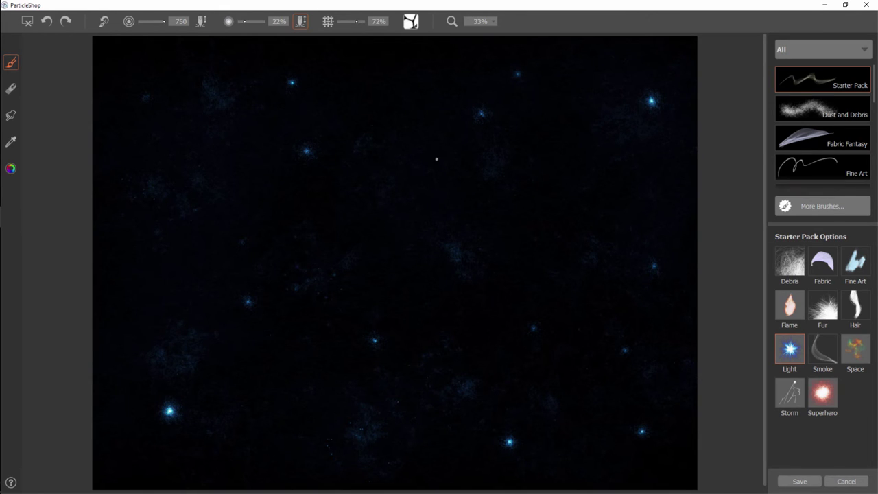
Step: Set the Light brush colour to a teal blue
click(10, 168)
click(715, 112)
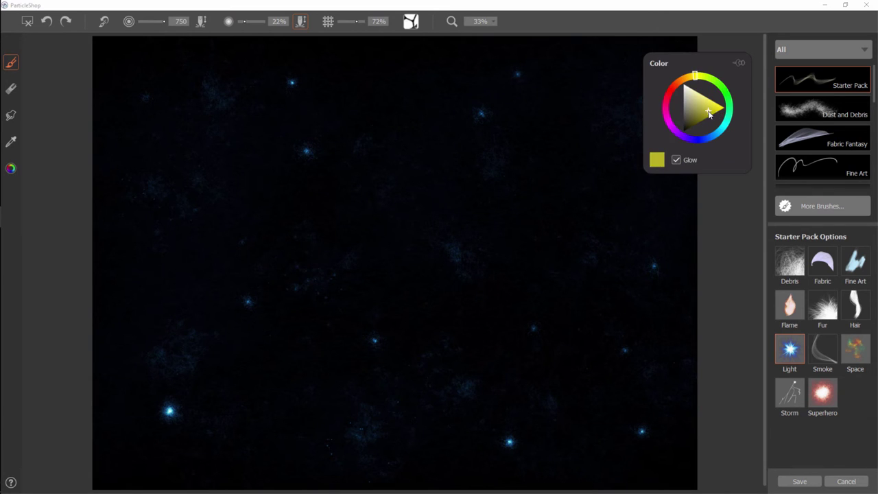
click(720, 131)
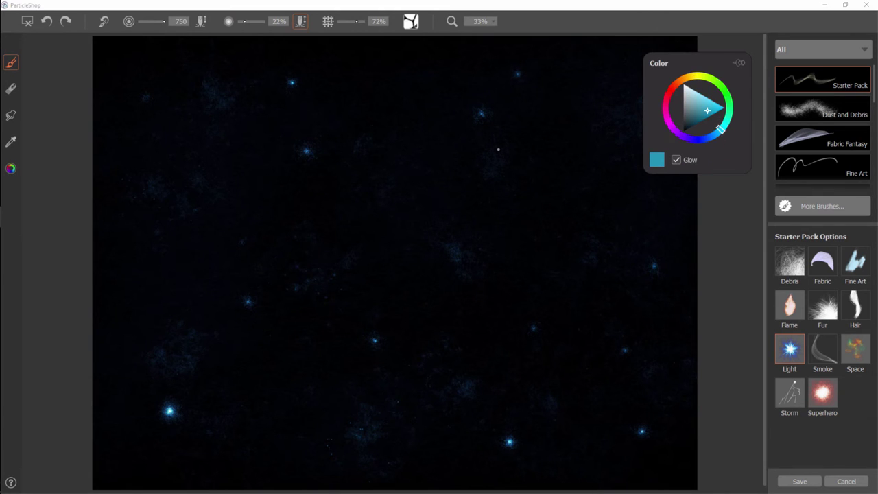
click(391, 88)
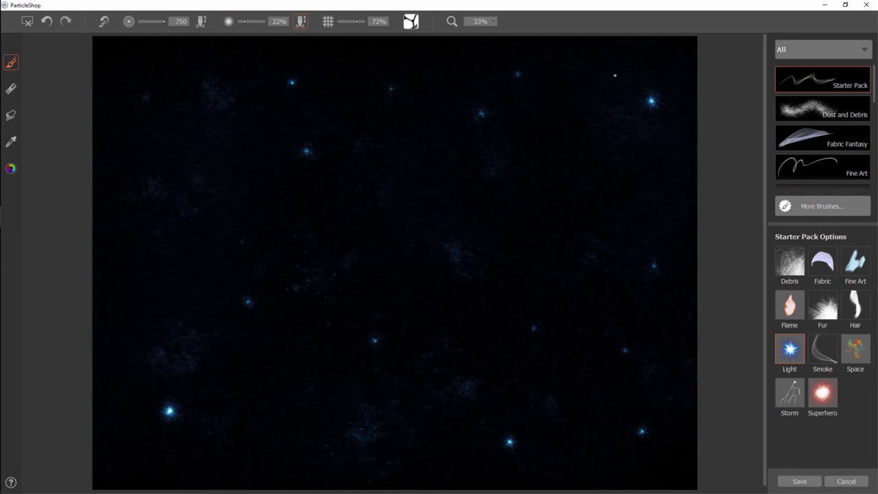
Step: Place eight teal star sparkles around the right, centre and left of the starfield
click(598, 62)
click(663, 165)
click(656, 211)
click(607, 420)
click(592, 470)
click(489, 308)
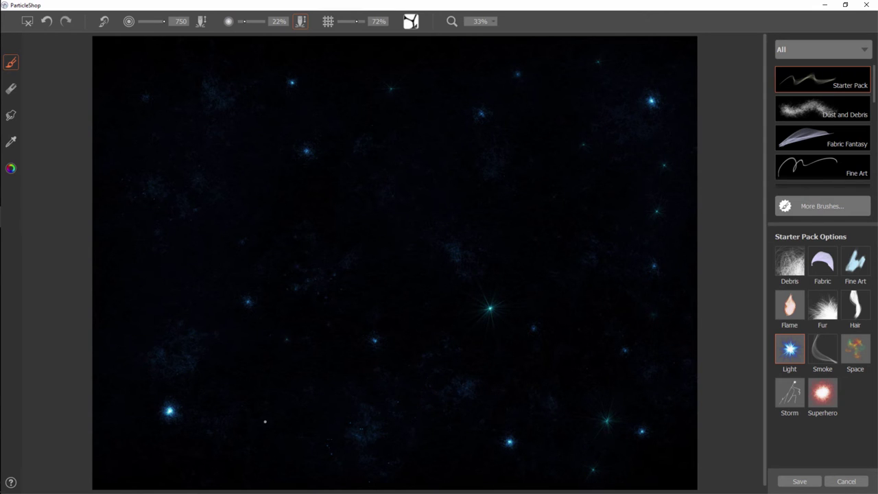
click(265, 422)
click(135, 300)
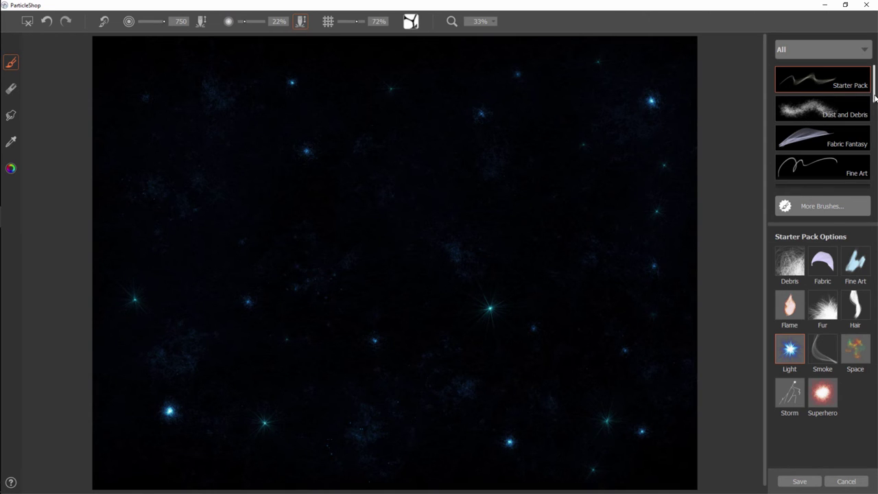
drag(875, 96, 874, 166)
Step: Select the Spaced Out brush pack, shift its hue toward blue, and enlarge the brush
click(843, 148)
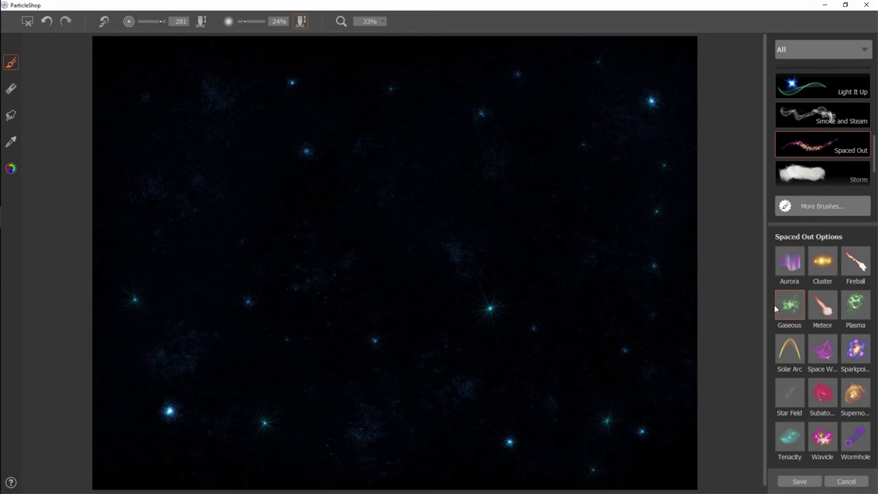
click(11, 168)
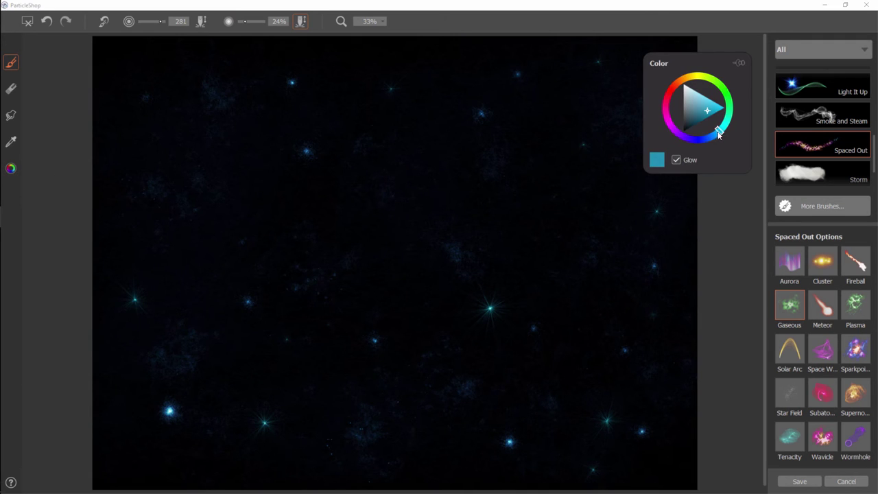
drag(720, 133, 706, 138)
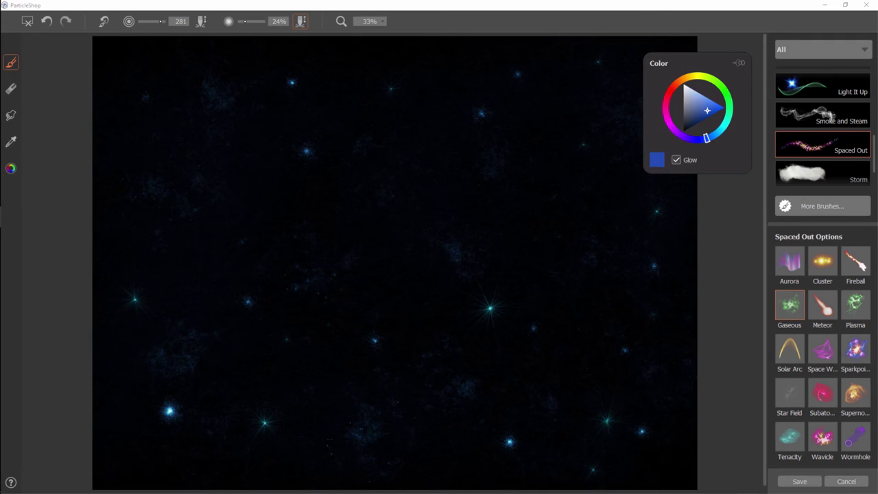
drag(162, 21, 178, 36)
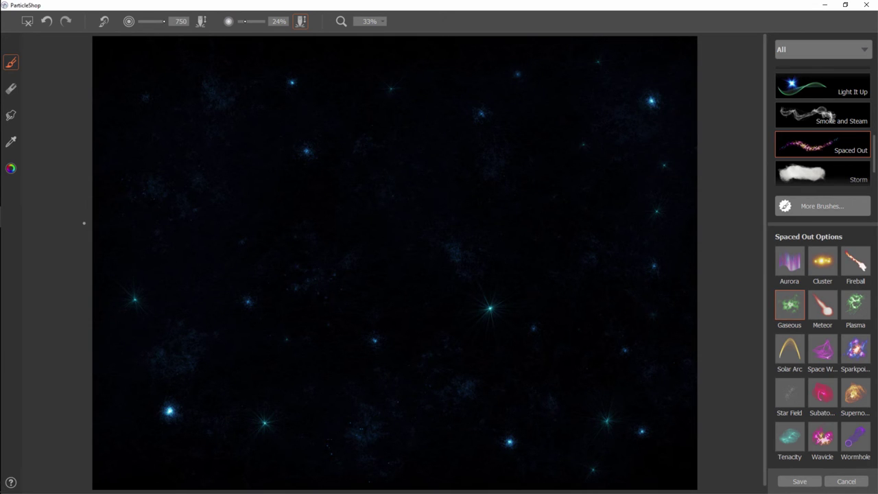
Step: Paint a blue gaseous stroke across the middle, then repaint it at brush size 319
mouse_move(96, 222)
mouse_down()
mouse_move(480, 237)
mouse_move(682, 229)
mouse_up()
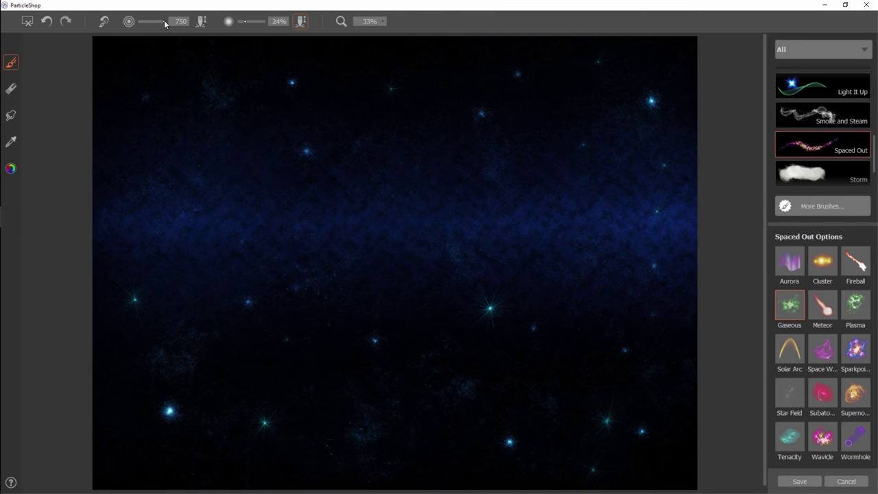
drag(164, 22, 162, 23)
drag(72, 221, 696, 218)
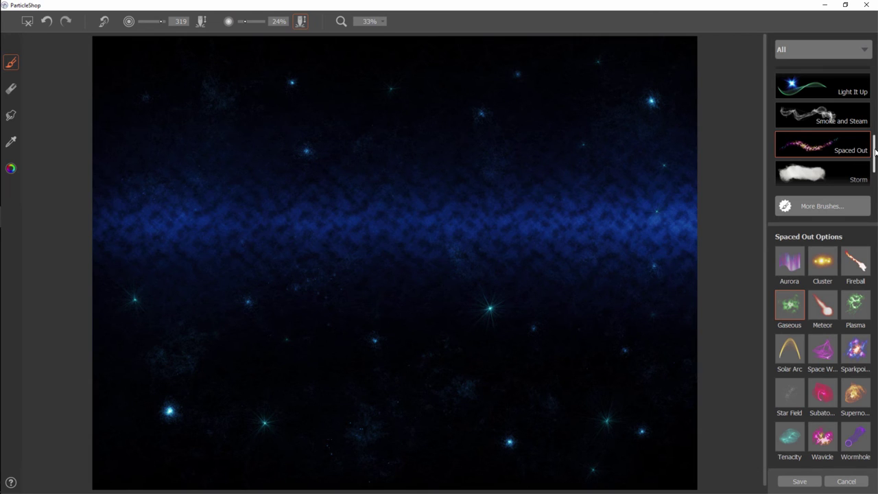
Step: Paint two blue-white Crawler flame streaks along the band at size 750
scroll(874, 150, down, 1)
drag(874, 150, 869, 111)
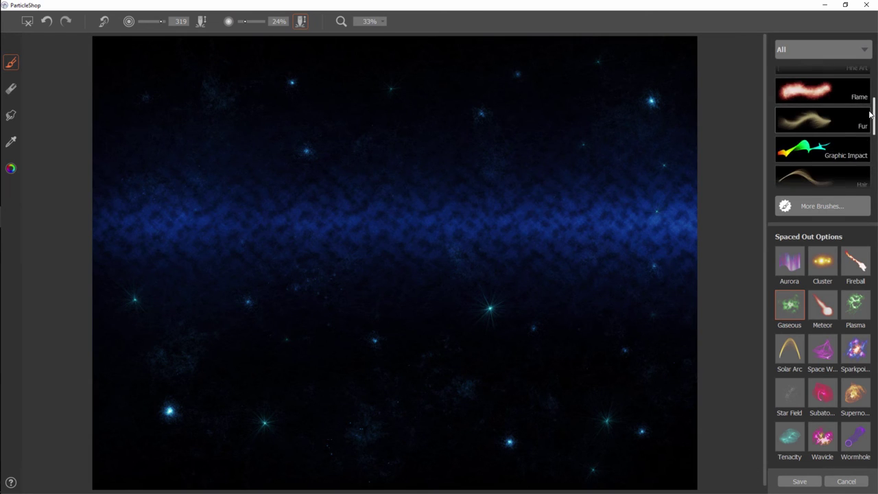
click(812, 104)
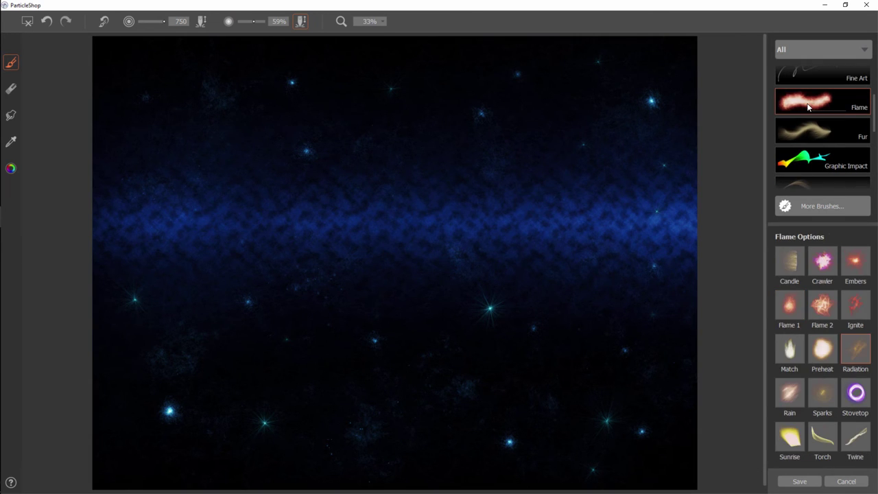
click(823, 260)
mouse_move(79, 224)
mouse_down()
mouse_move(696, 218)
mouse_move(718, 229)
mouse_up()
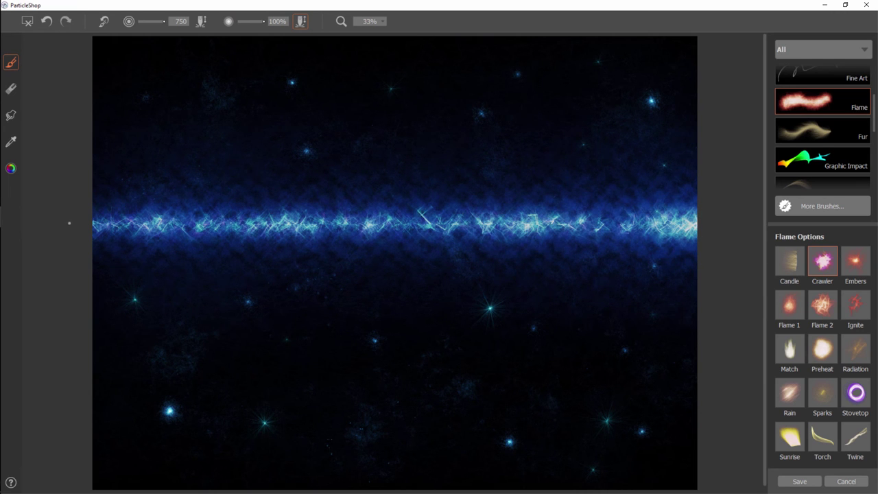
mouse_move(68, 224)
mouse_down()
mouse_move(130, 206)
mouse_move(218, 229)
mouse_move(319, 218)
mouse_move(506, 227)
mouse_move(535, 236)
mouse_move(559, 219)
mouse_move(727, 226)
mouse_up()
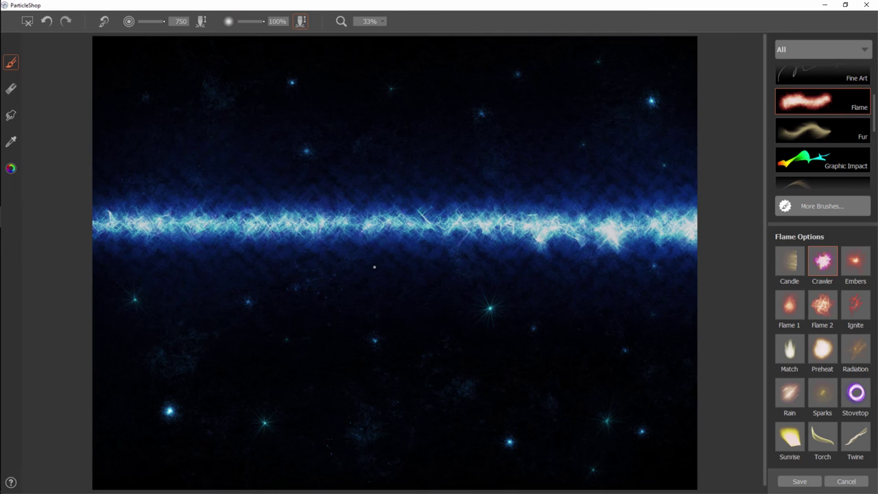
Step: Save the brushstrokes back to Photoshop with 'Merge brushstrokes with source content' selected
click(799, 482)
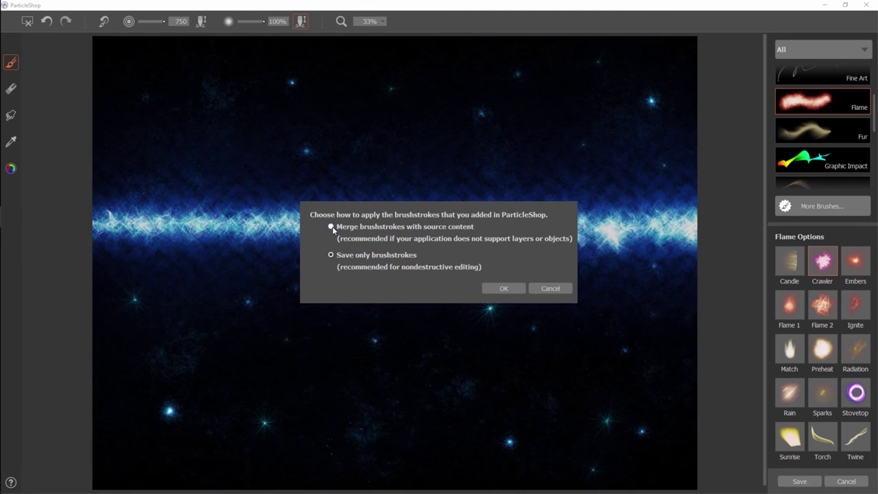
click(330, 255)
click(330, 255)
click(331, 227)
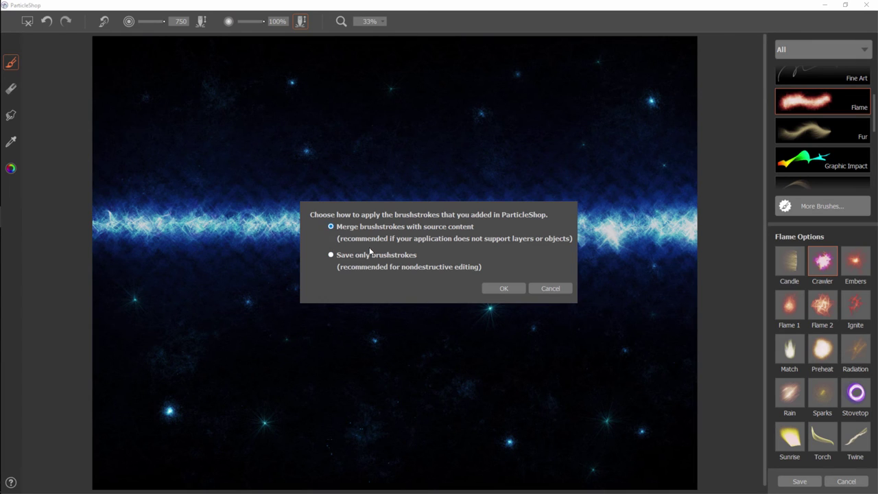
click(485, 289)
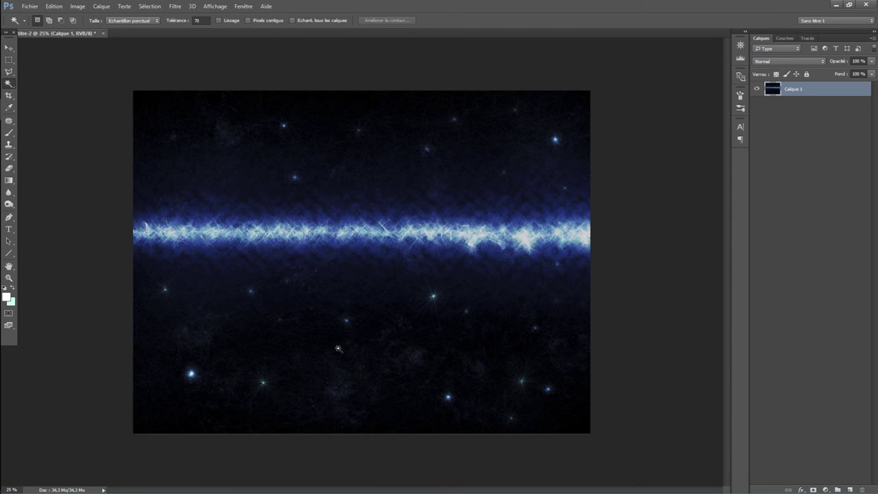
Step: Add white 'OuiOuiPhoto' text above the band, fixing its capitalisation, and nudge it right and down
click(13, 228)
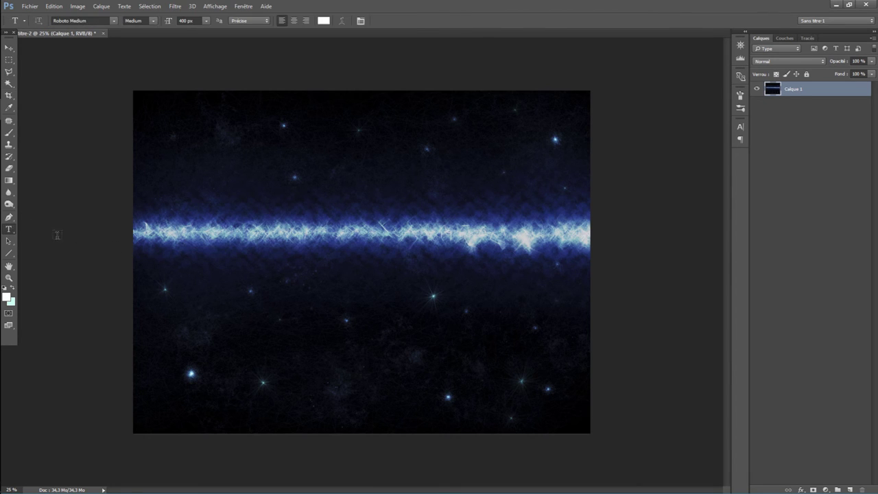
click(206, 219)
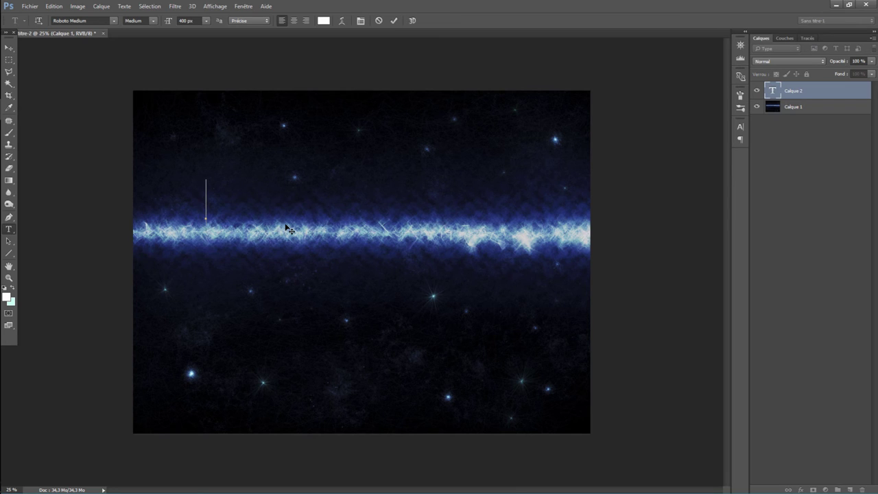
text(OUIOUIPHOT)
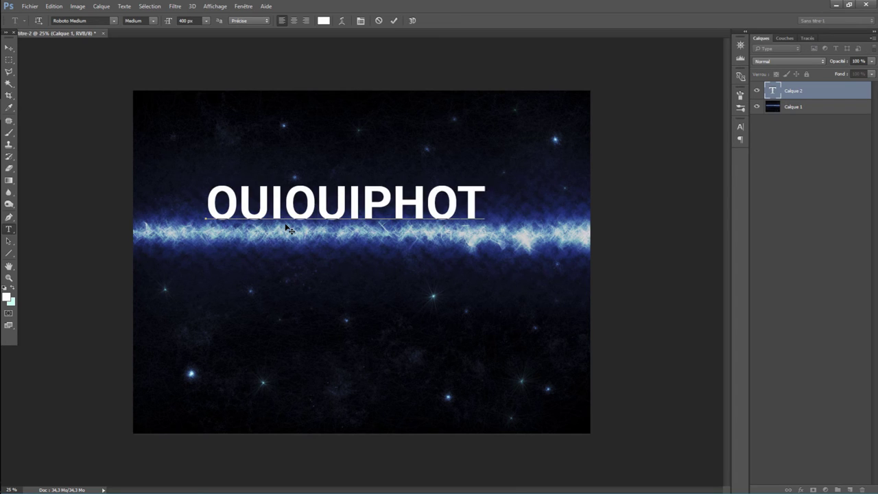
text(O)
key(BackSpace)
click(286, 227)
key(ctrl+a)
text(Oui)
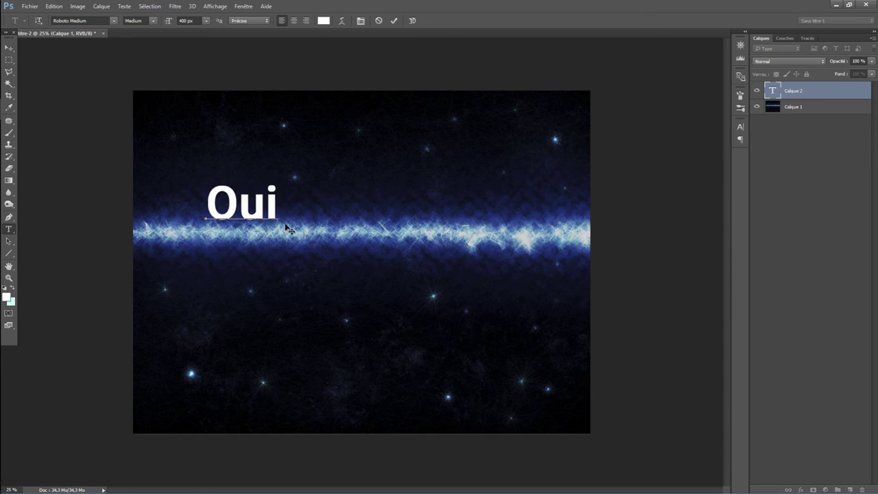
text(OuiPho)
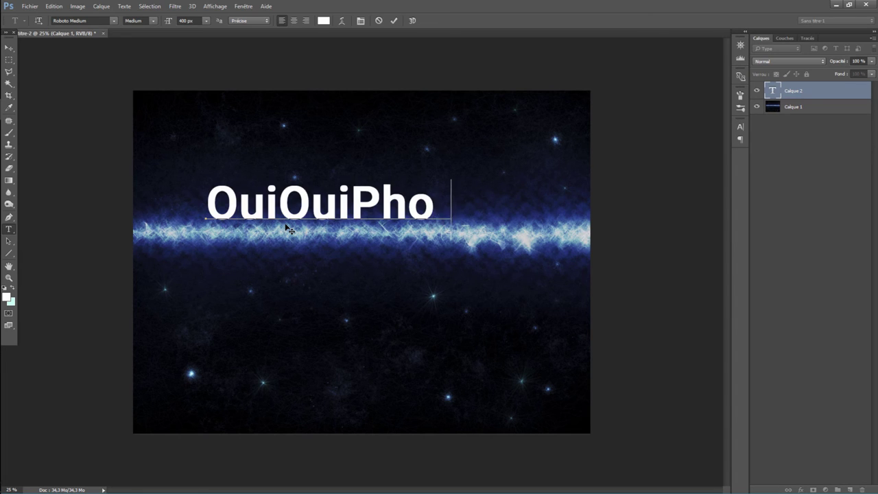
text(to)
click(9, 48)
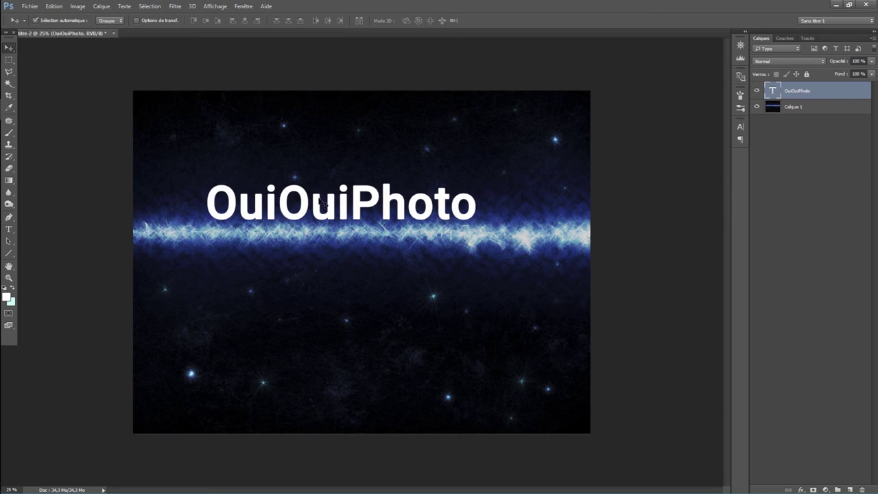
drag(349, 209, 367, 220)
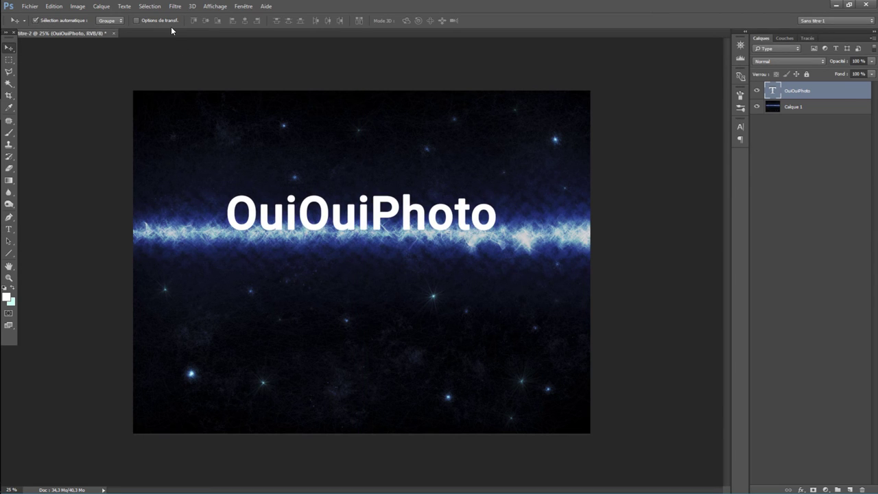
Step: Apply Eye Candy 7 Chrome 'Round, Mountains' to the OuiOuiPhoto text as a smart filter
click(175, 6)
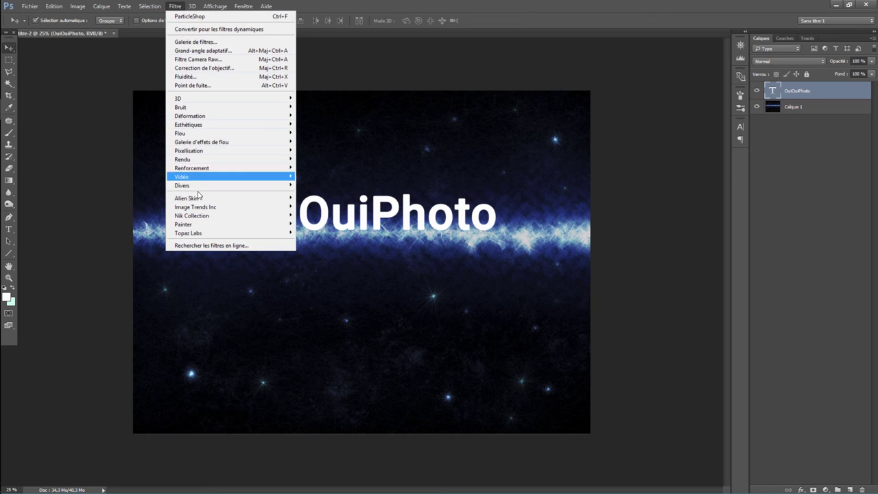
mouse_move(186, 197)
click(320, 198)
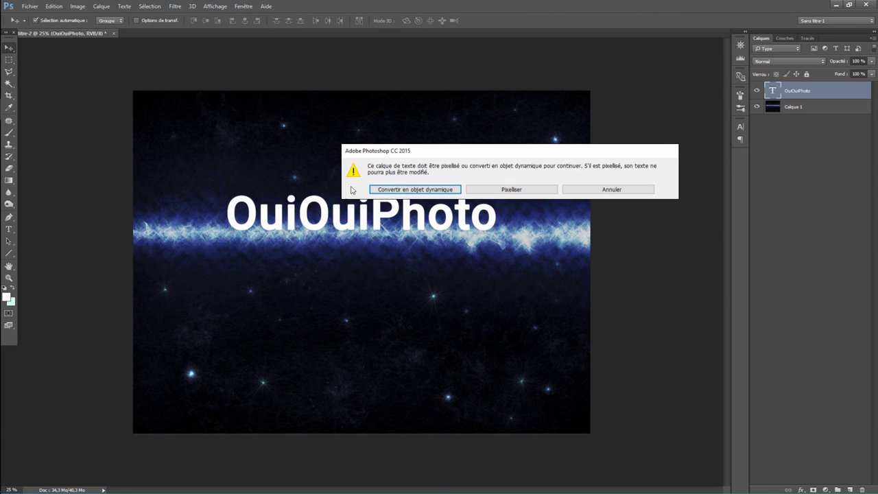
click(420, 189)
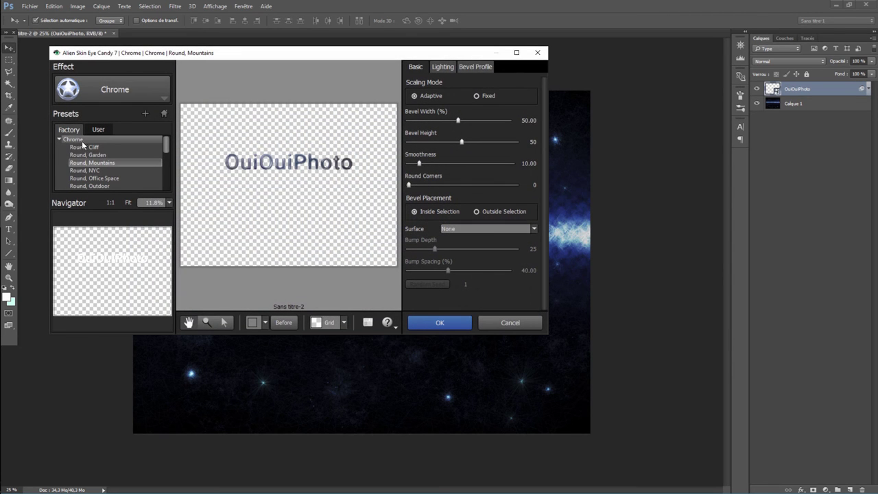
click(446, 321)
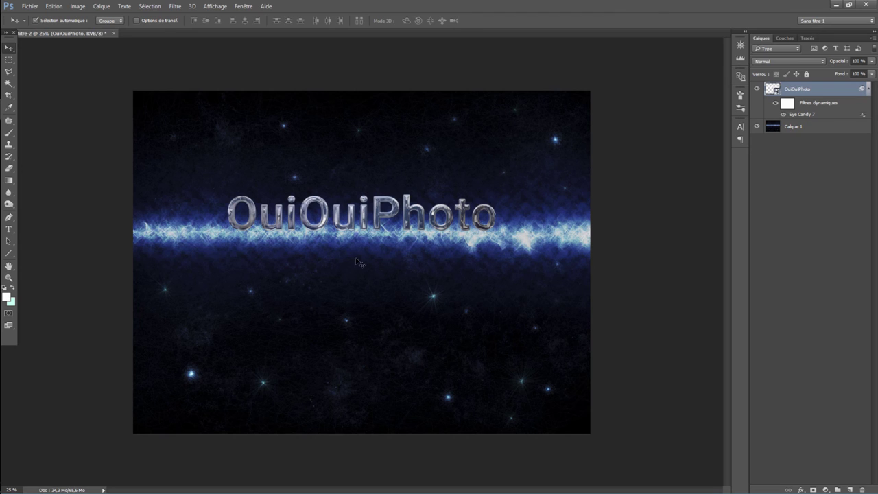
Step: Add a layer mask to OuiOuiPhoto, select the Gradient tool, and invert the mask to black
click(813, 489)
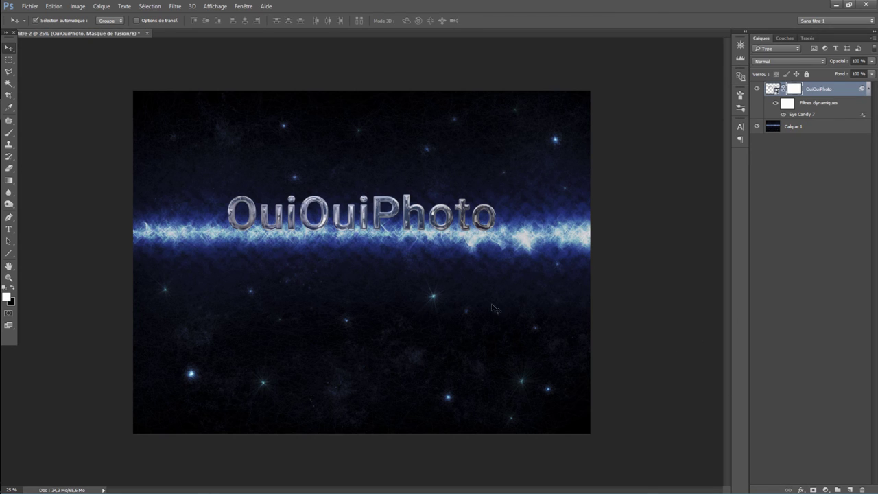
click(9, 180)
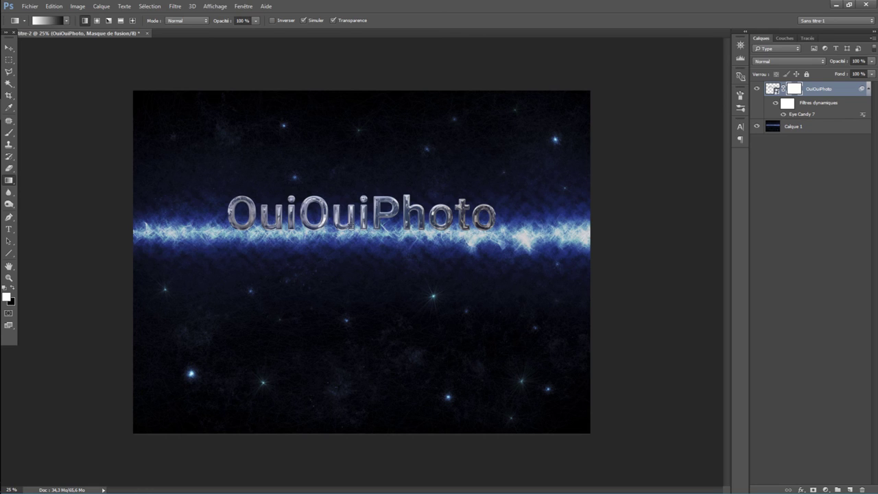
key(ctrl+i)
key(ctrl+i)
key(ctrl+i)
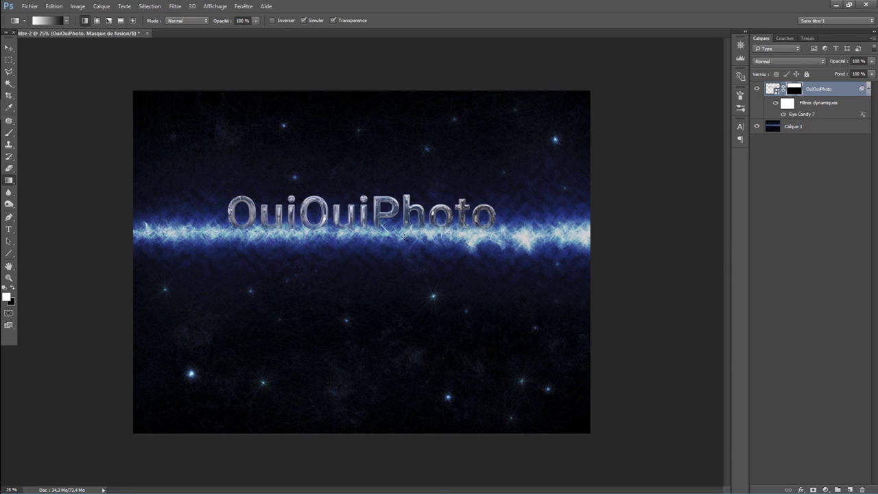
key(ctrl+plus)
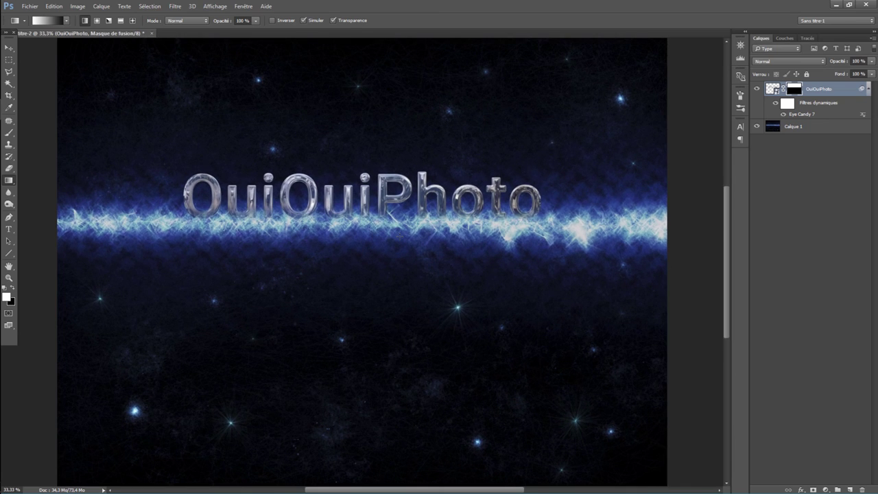